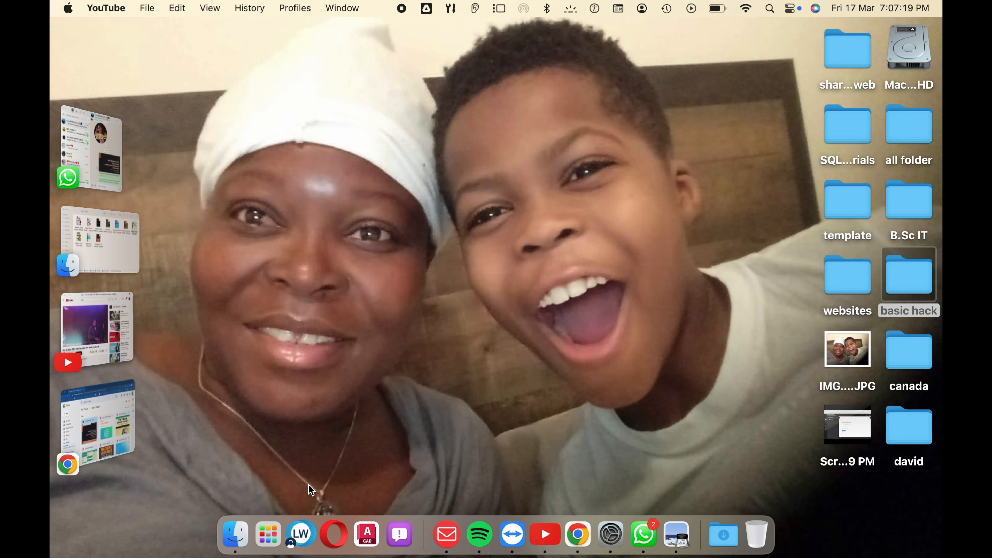
Step: Open the UTM app from the Mac's installed applications
left_click(261, 531)
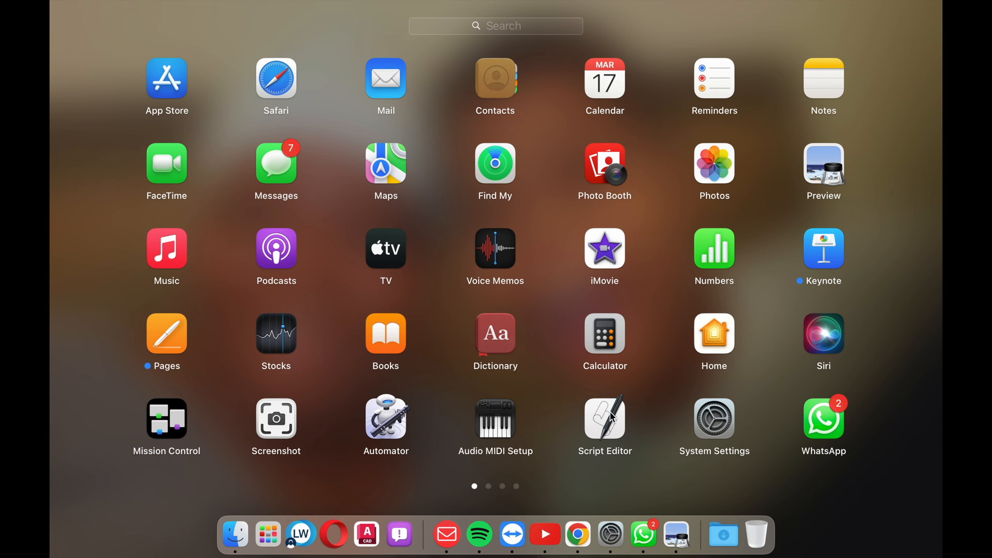
scroll(611, 416, "right", 5)
scroll(612, 416, "right", 5)
scroll(613, 416, "right", 5)
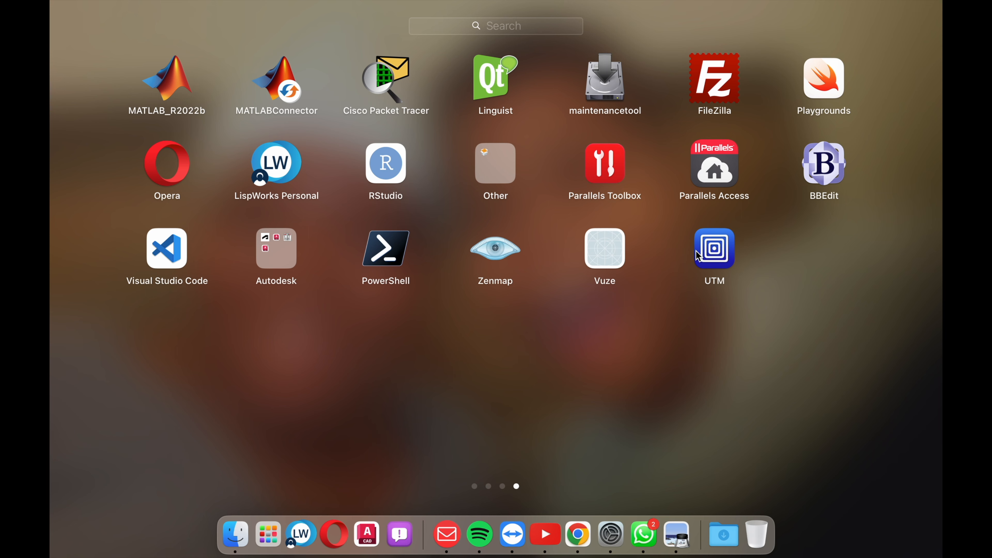
left_click(718, 254)
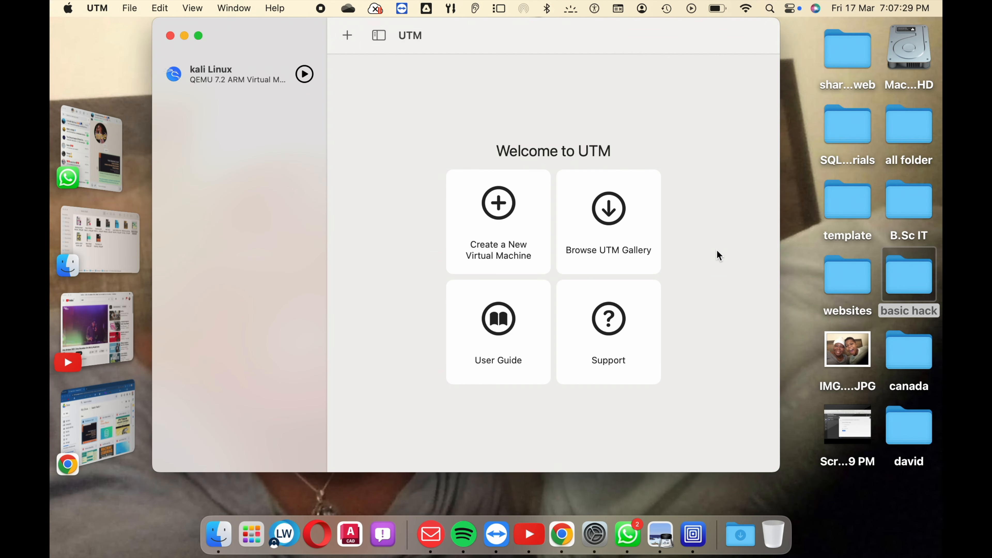
Step: Start the kali Linux virtual machine and make its window full screen
left_click(262, 80)
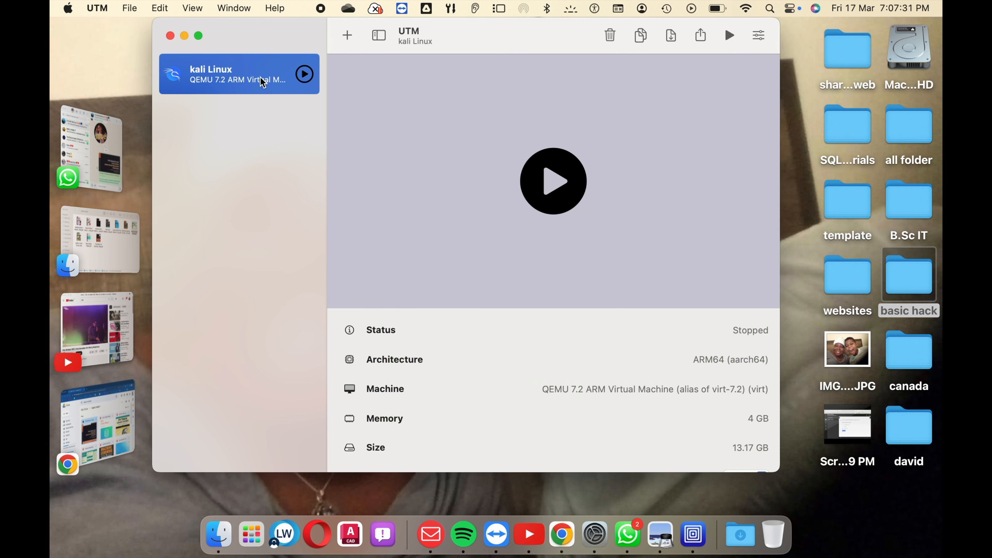
left_click(560, 178)
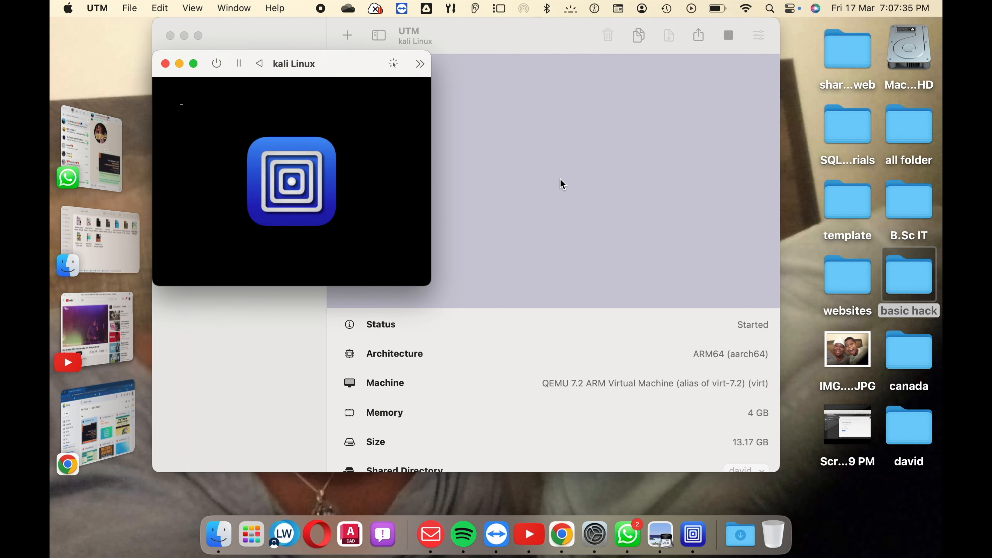
left_click(193, 63)
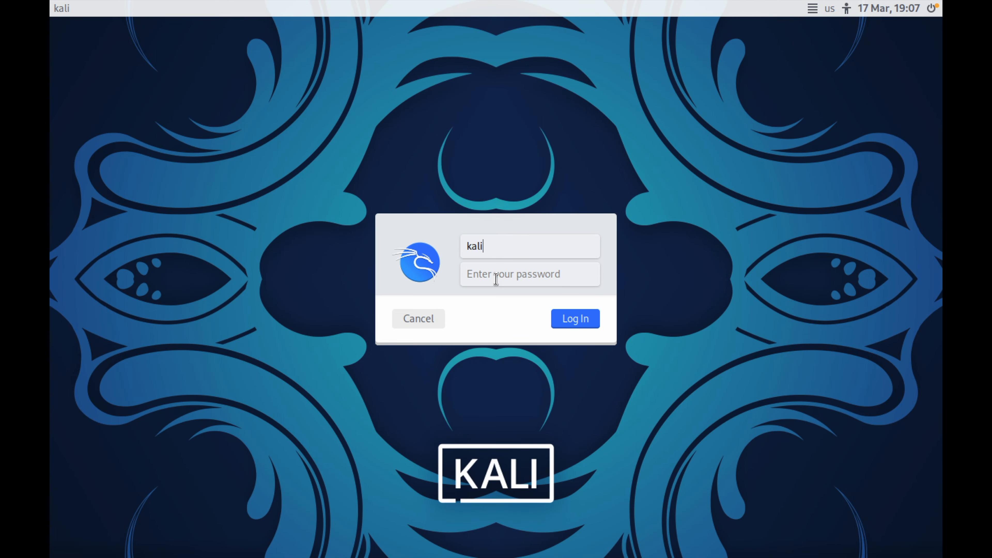
Step: Log in to the kali account with its password and toggle input capture for the virtual machine
left_click(496, 279)
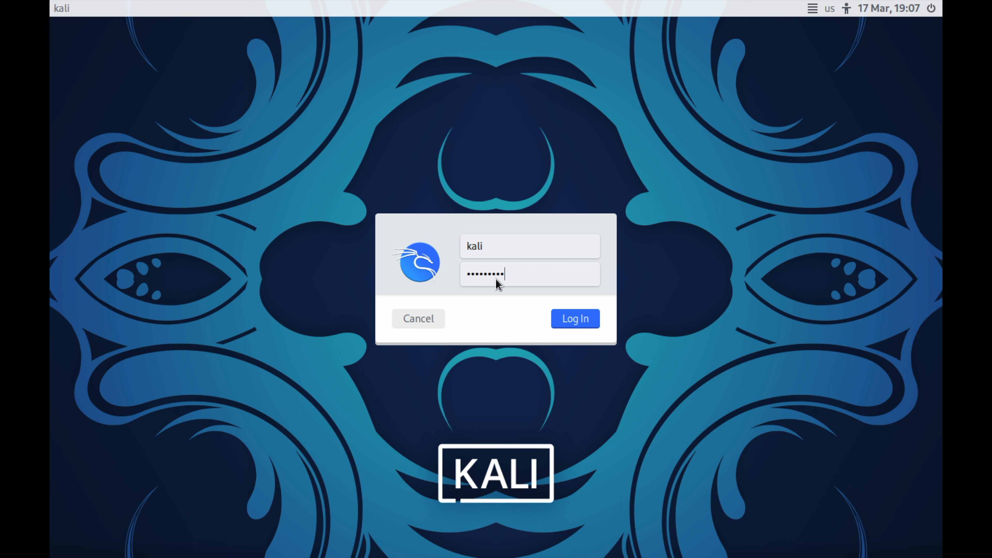
key("Return")
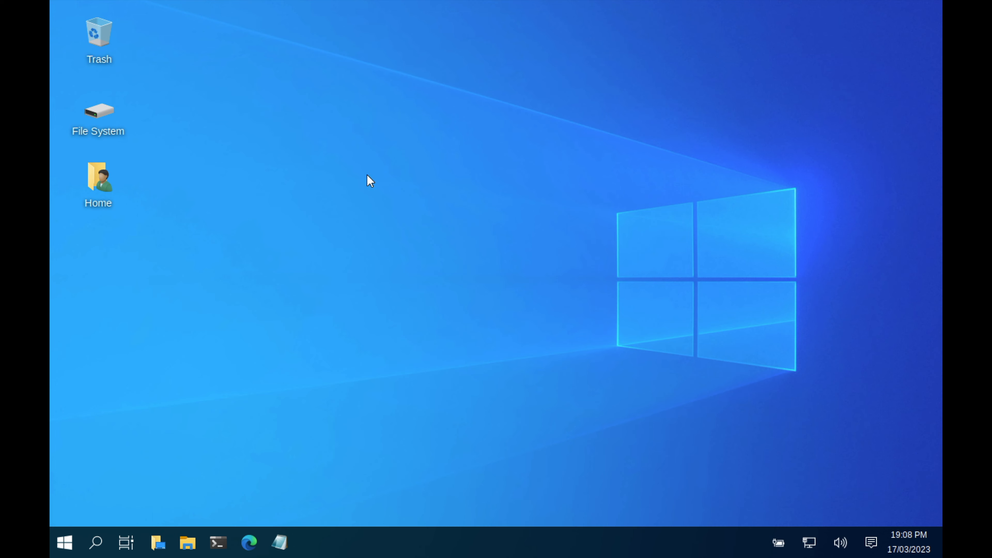
mouse_move(504, 2)
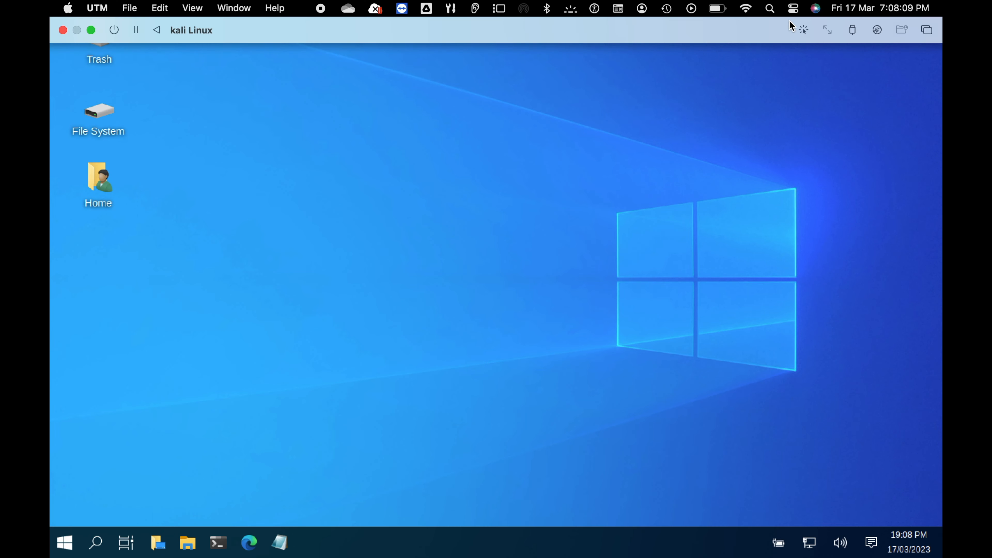
left_click(805, 33)
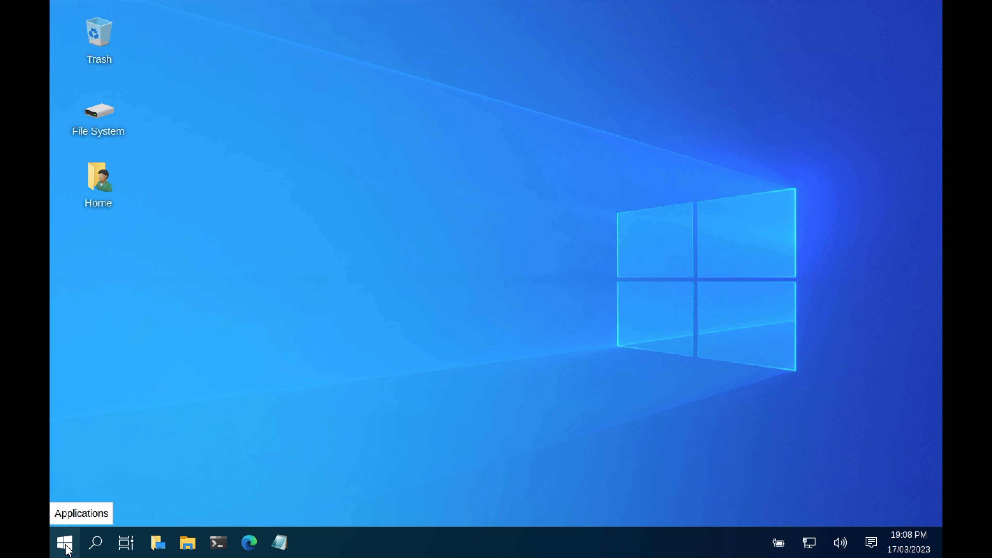
Step: Examine the tool categories in Kali's applications list, from Favorites through Exploitation Tools to Reporting Tools
left_click(66, 545)
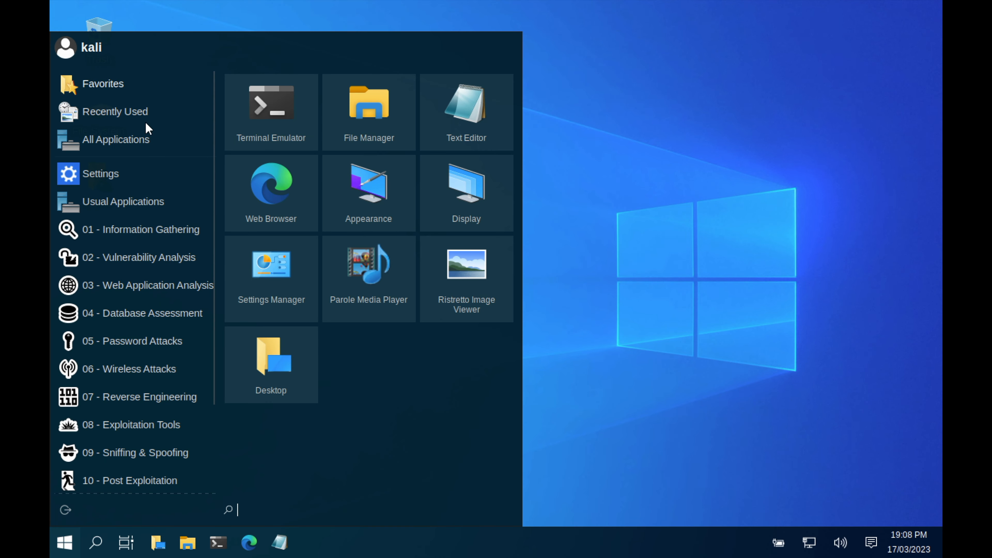
key("Tab")
key("Down")
key("Down")
key("Down")
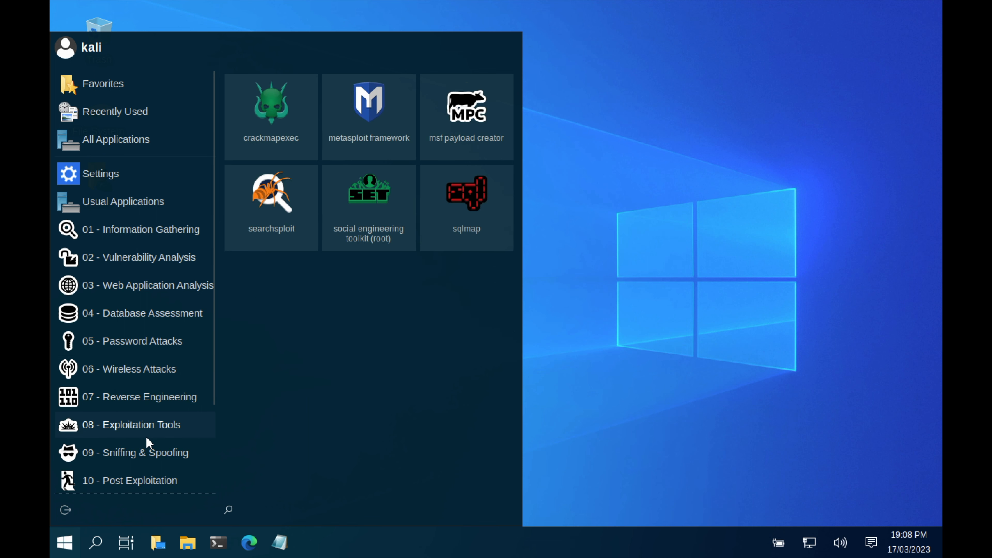
scroll(146, 438, "down", 3)
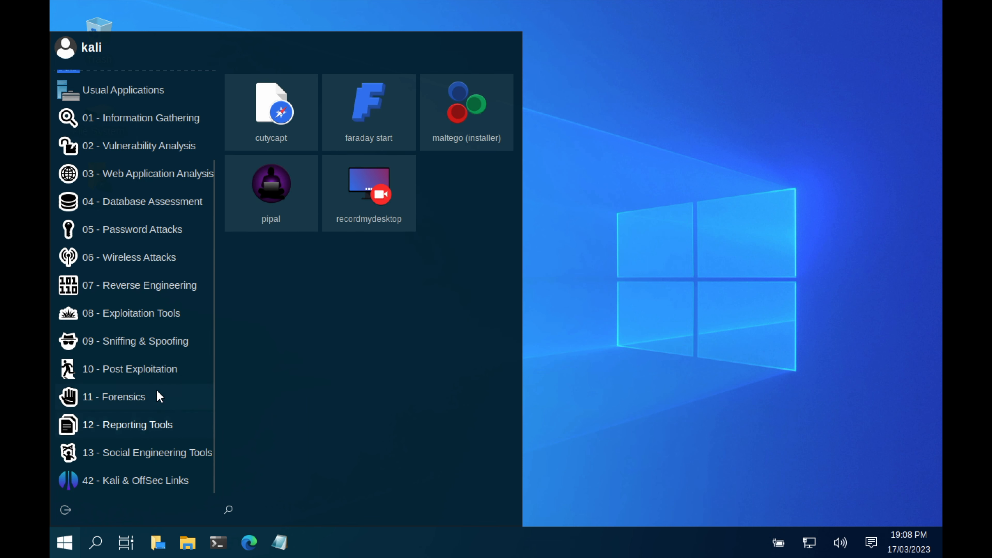
left_click(670, 200)
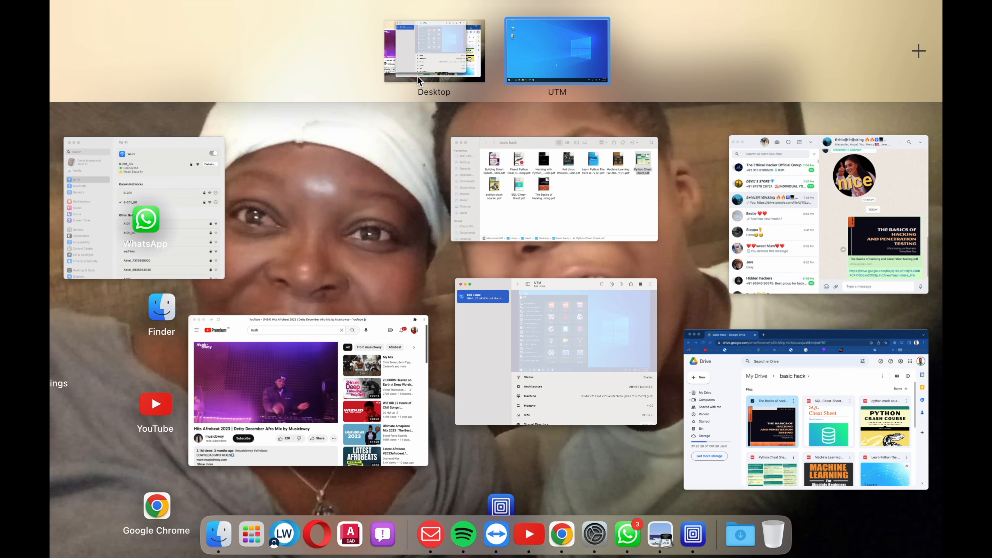
left_click(426, 55)
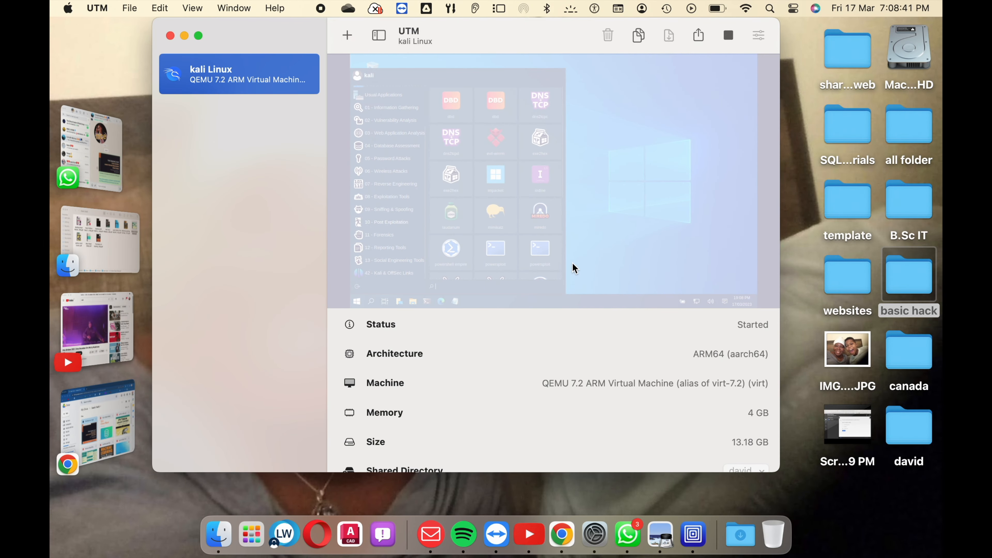
key("ctrl+Up")
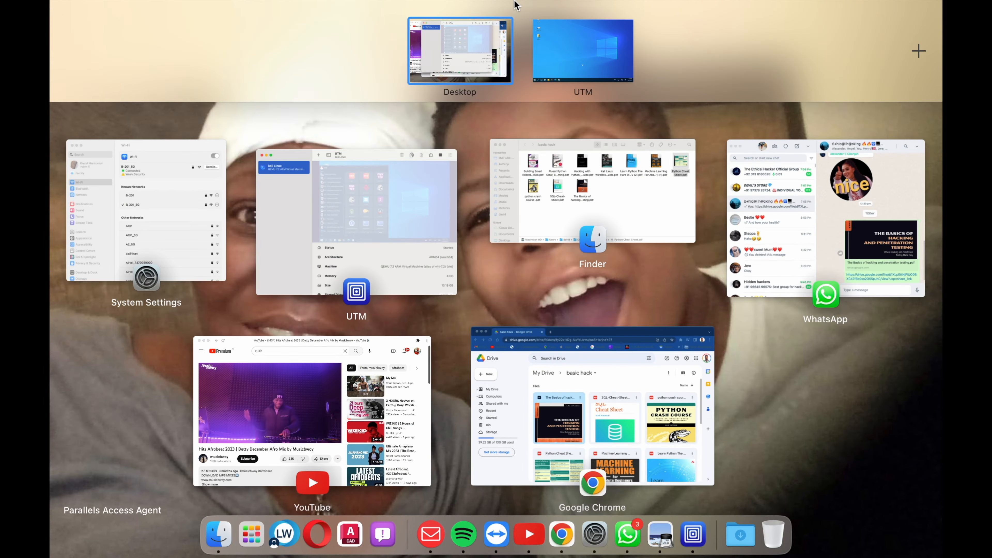
left_click(577, 42)
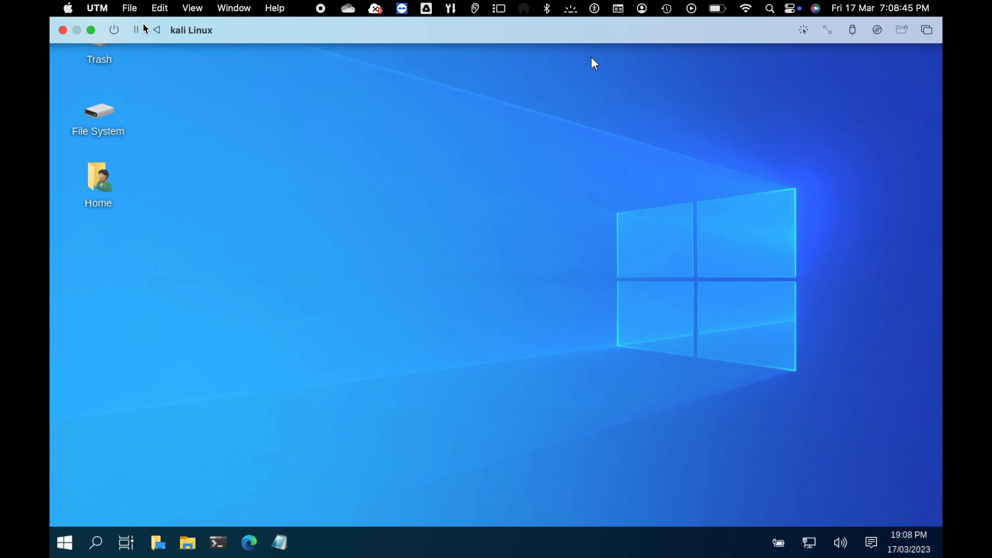
Step: Force the running kali Linux virtual machine to power off and close its window
left_click(114, 30)
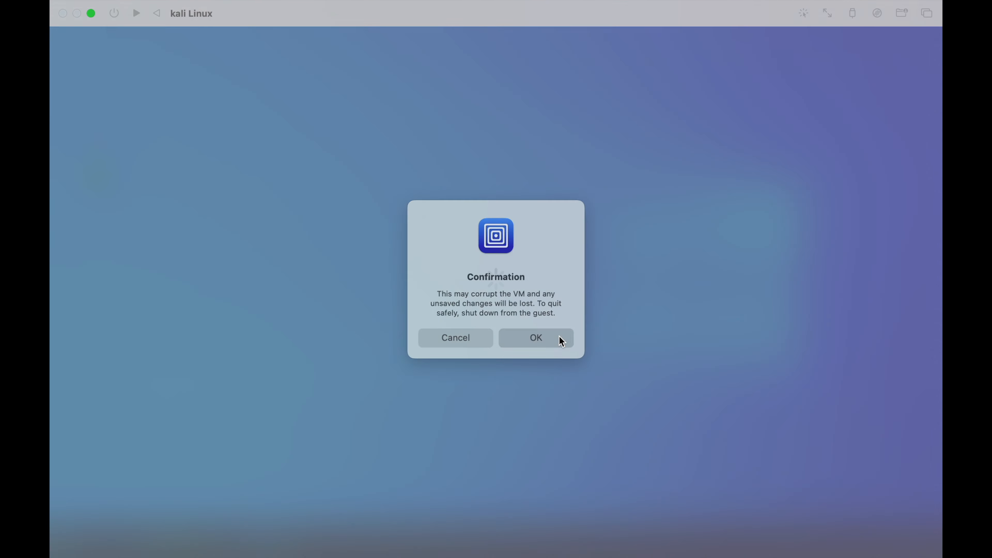
left_click(561, 341)
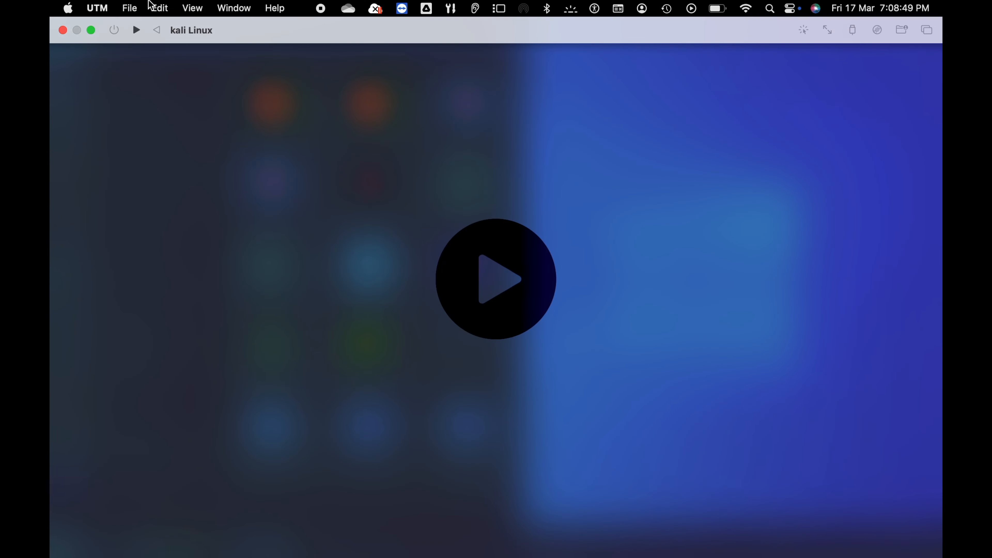
left_click(63, 29)
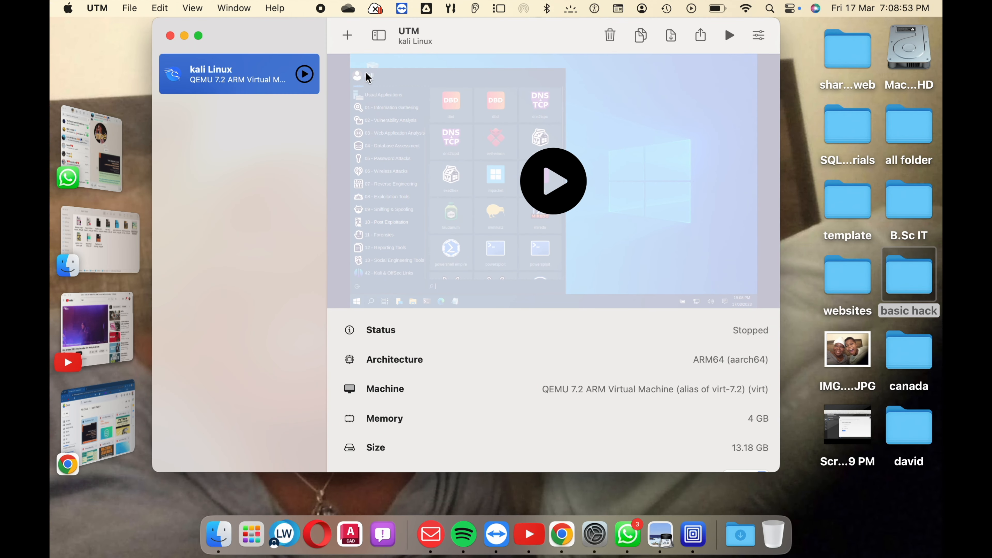
Step: View the start options for a new virtual machine, cancel them and close the UTM window
left_click(347, 37)
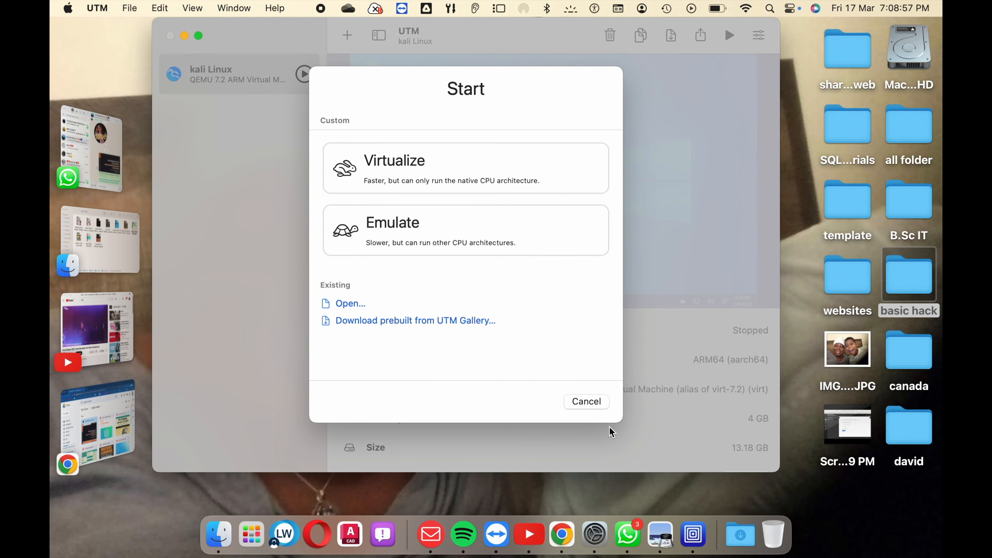
left_click(587, 402)
left_click(170, 35)
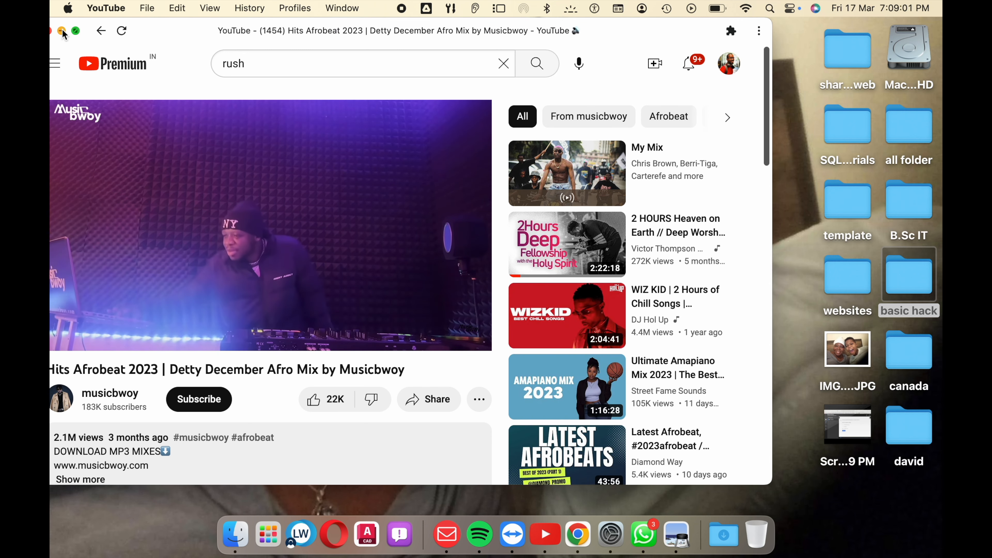
Step: Minimize the YouTube window and open Safari through a Spotlight search
left_click(61, 31)
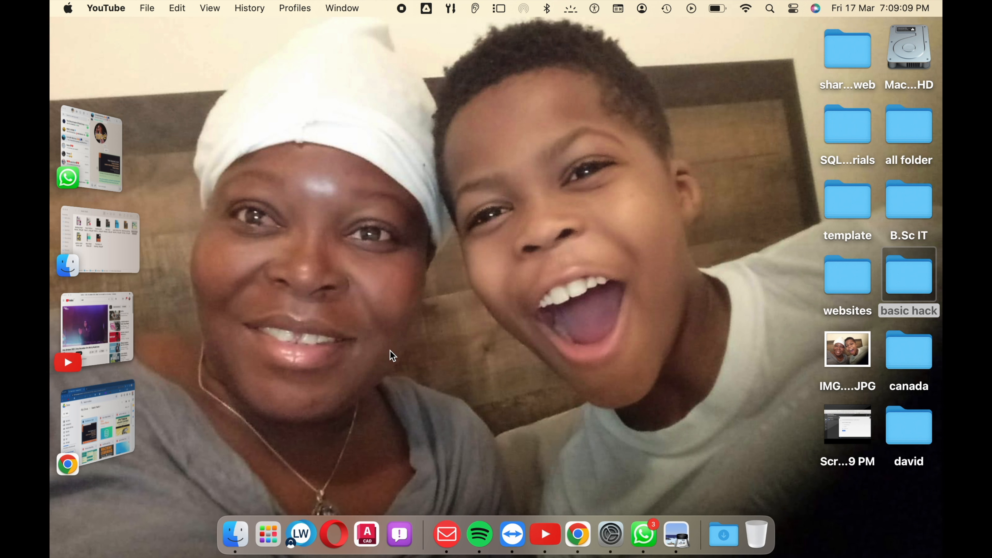
key("super+space")
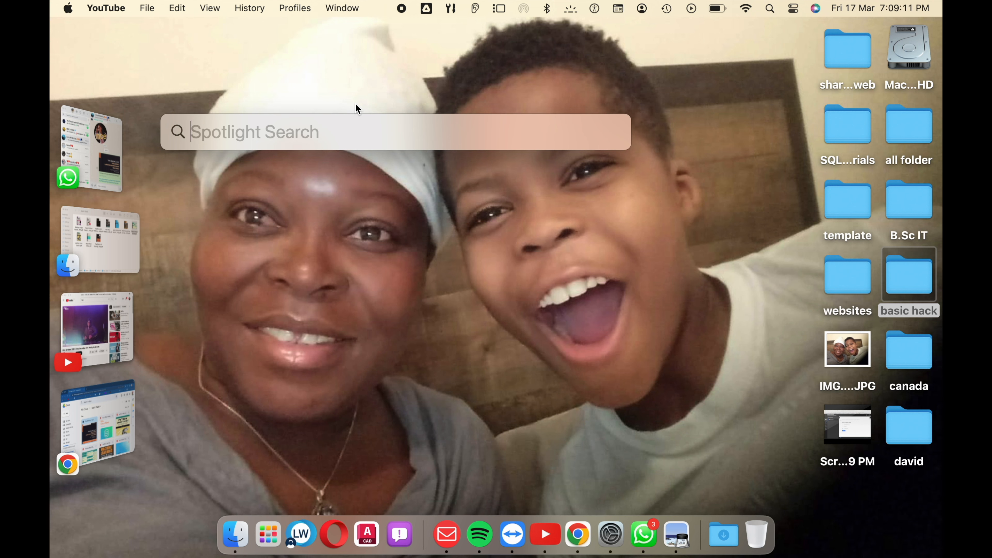
type("safari")
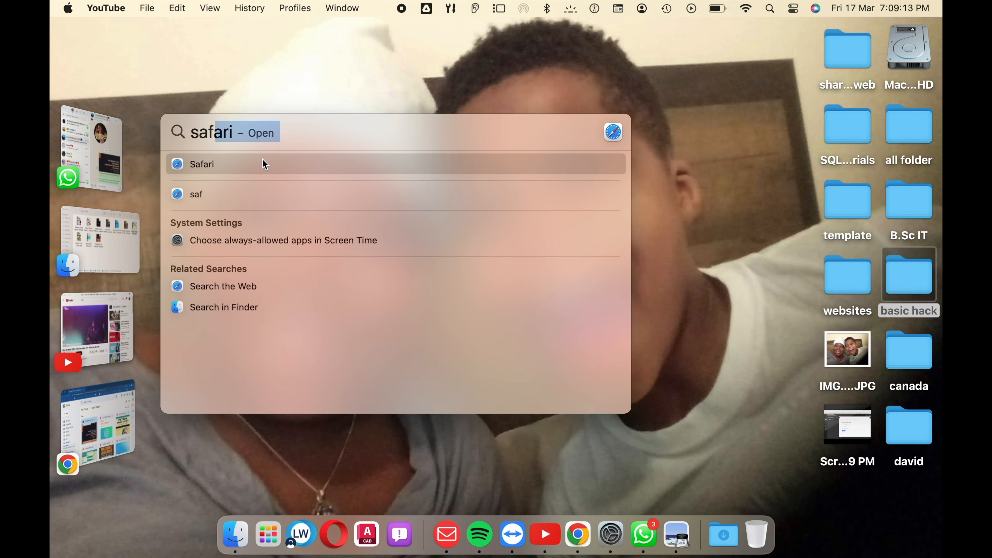
left_click(264, 163)
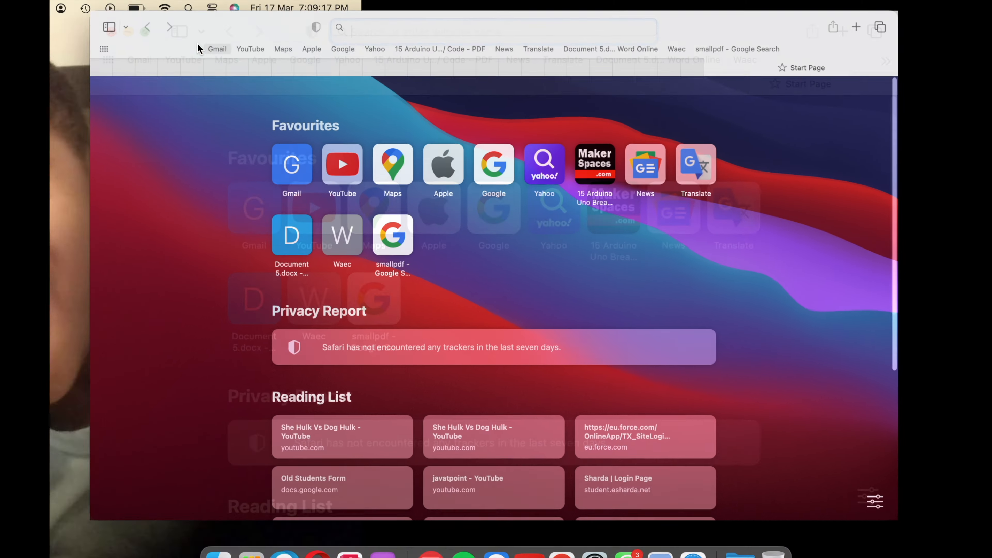
Step: Search Google for "utm" and open the UTM site at mac.getutm.app
left_click(518, 27)
type("utm")
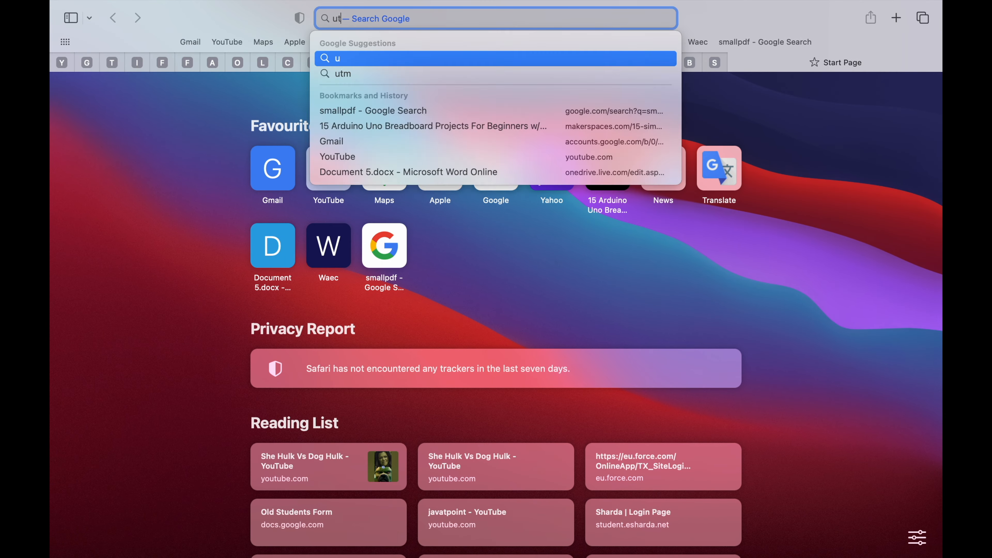
key("Return")
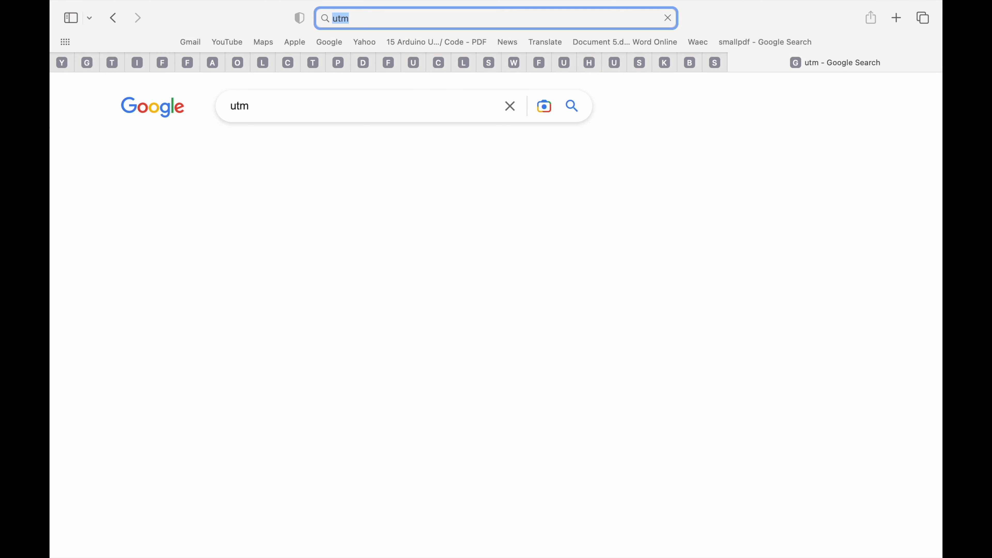
left_click(221, 289)
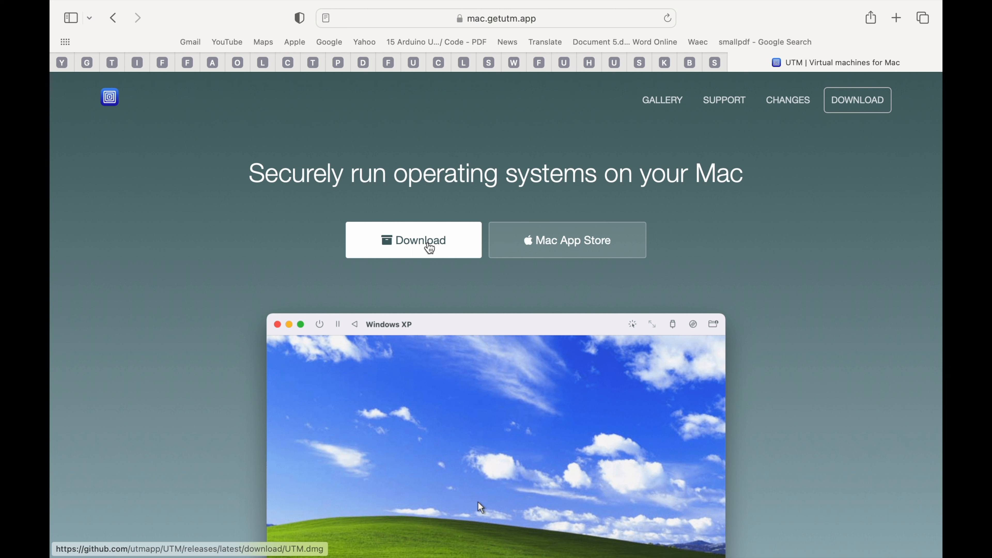
Step: Download UTM.dmg from the UTM site and check its progress in the downloads list
left_click(429, 249)
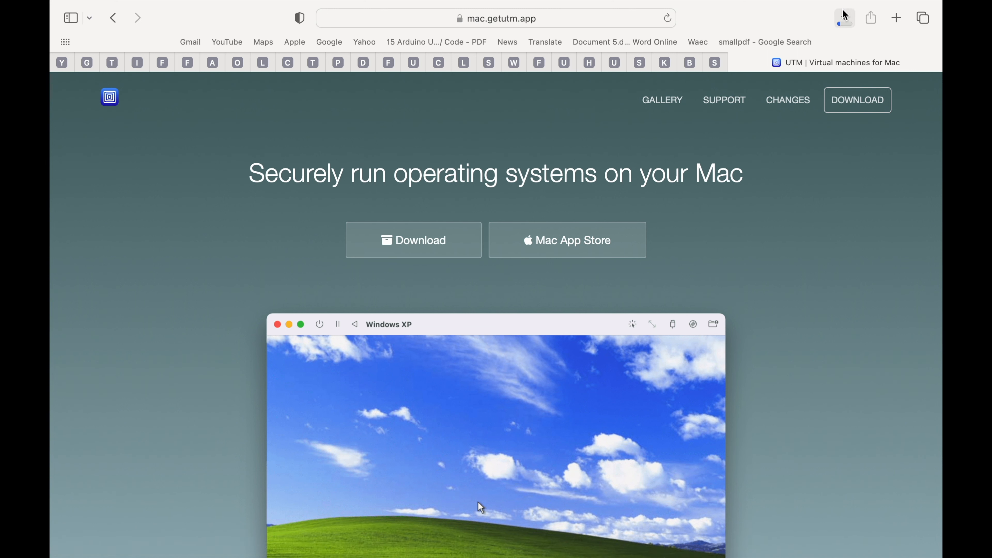
left_click(848, 23)
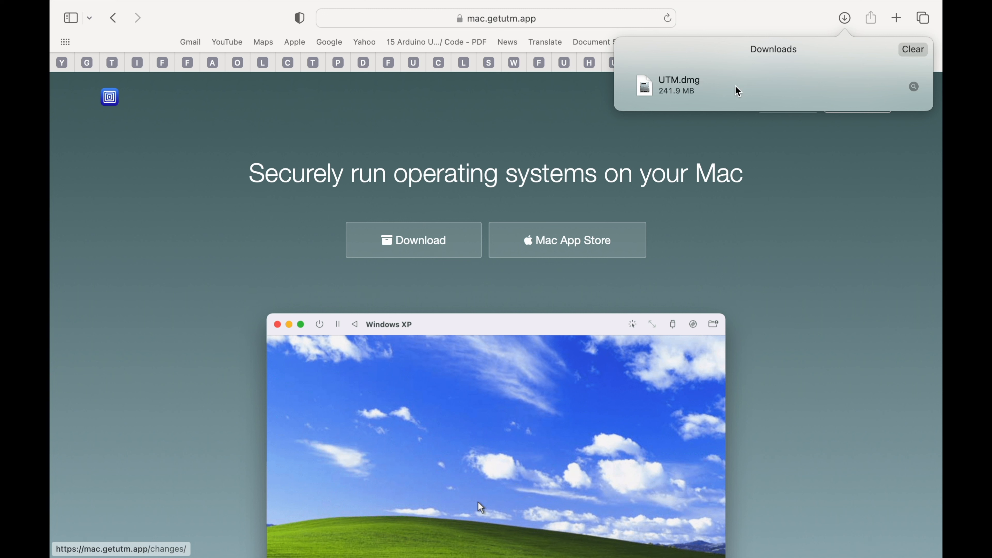
left_click(757, 163)
mouse_move(278, 4)
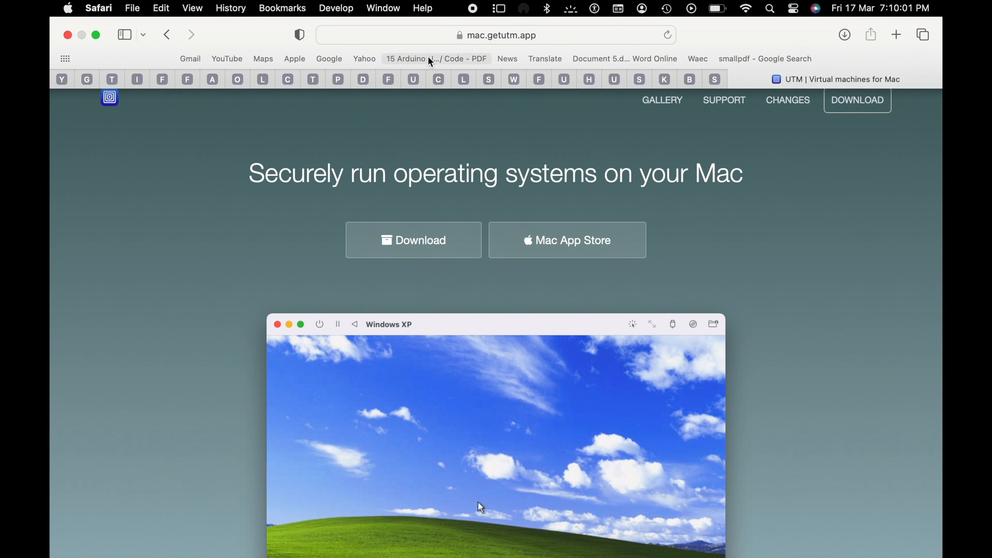
left_click(623, 35)
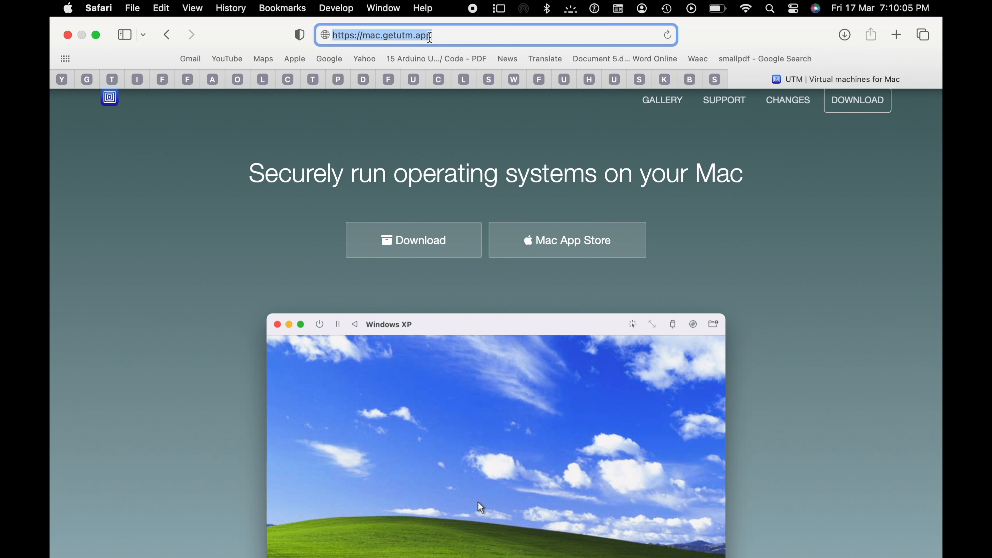
left_click(877, 317)
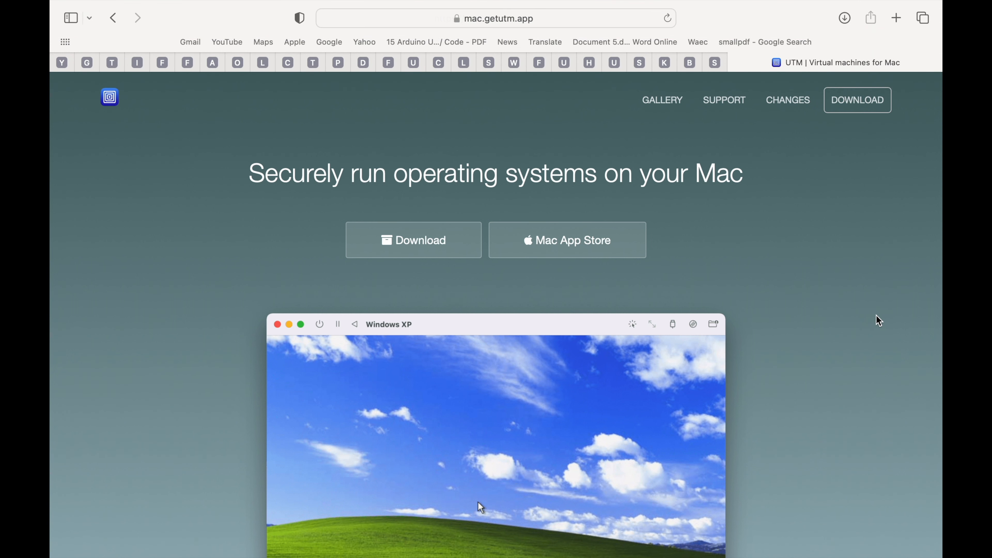
left_click(637, 21)
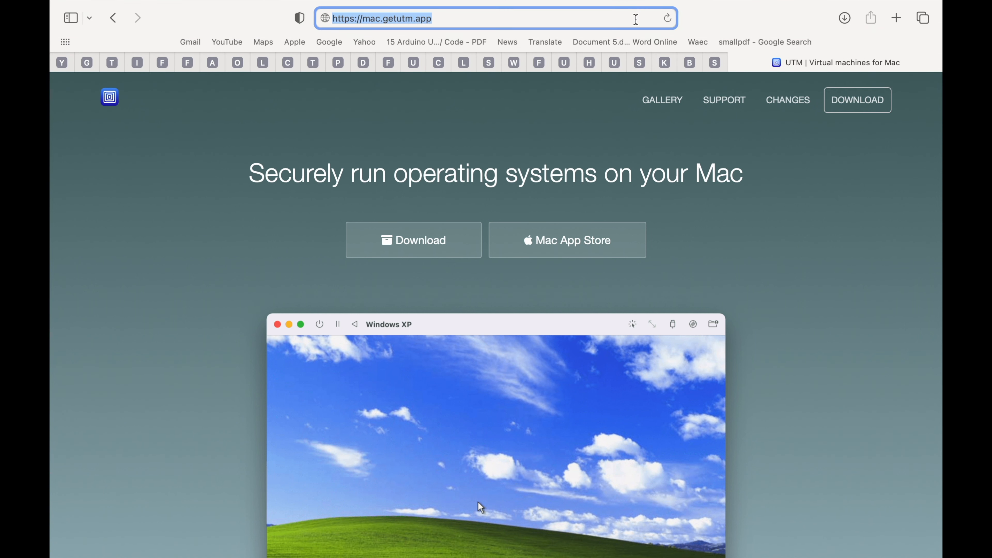
type("kali")
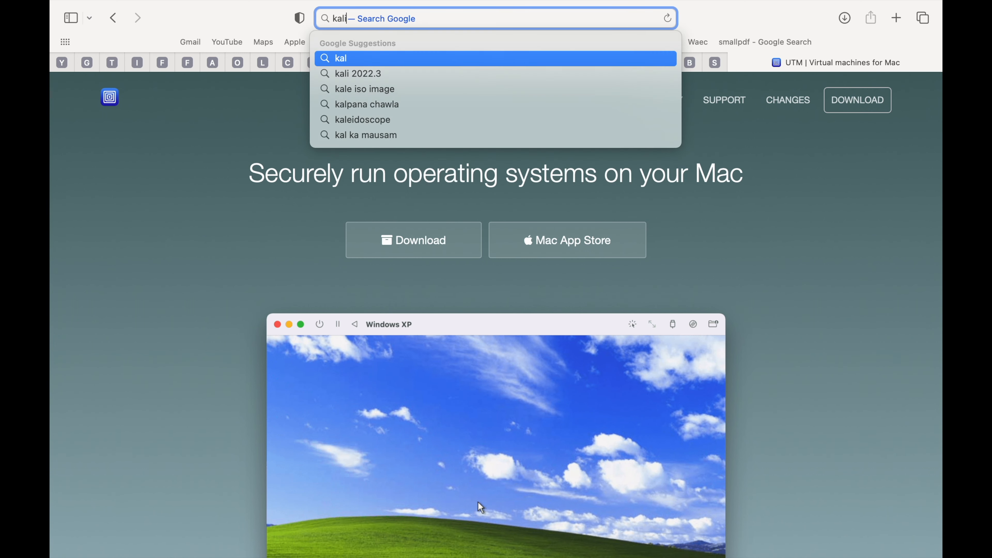
key("Return")
left_click(265, 281)
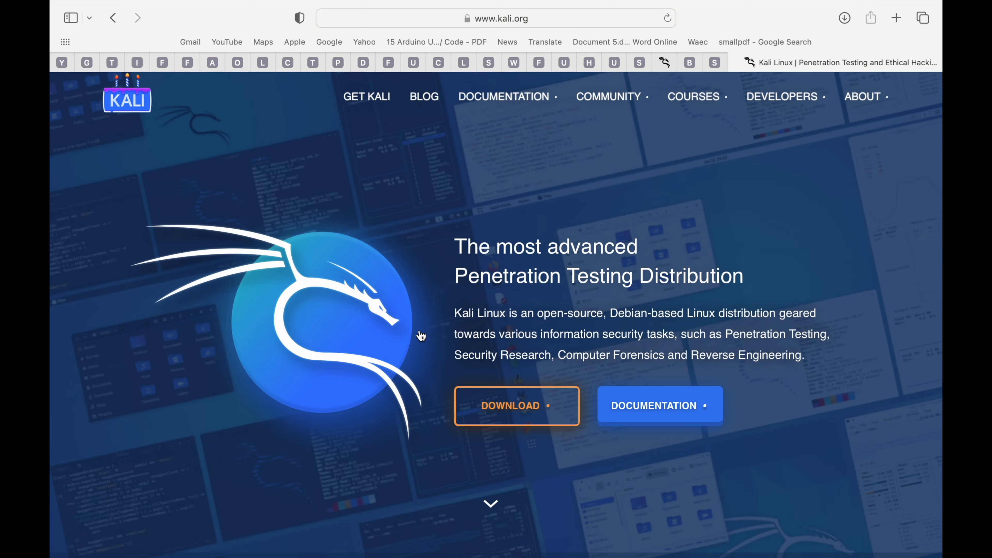
Step: Open the Kali download page and go to the Kali Linux 2023.1 downloads under Installer Images
left_click(492, 424)
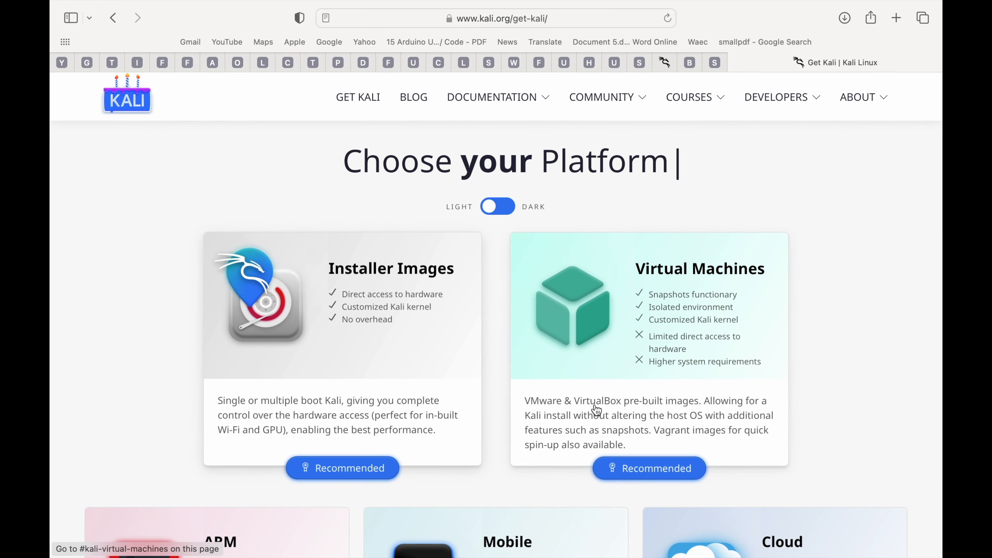
scroll(496, 411, "down", 20)
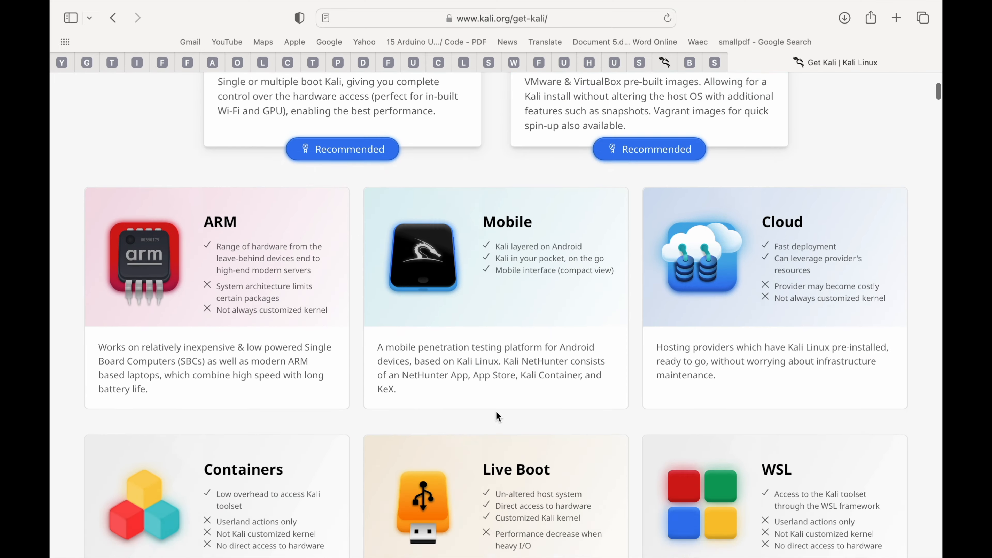
scroll(496, 411, "down", 10)
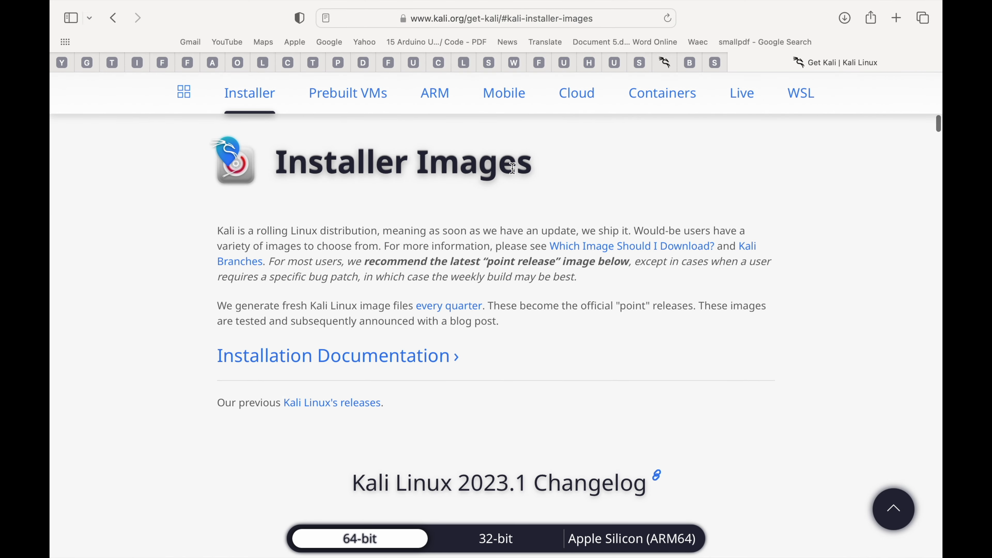
scroll(522, 288, "down", 5)
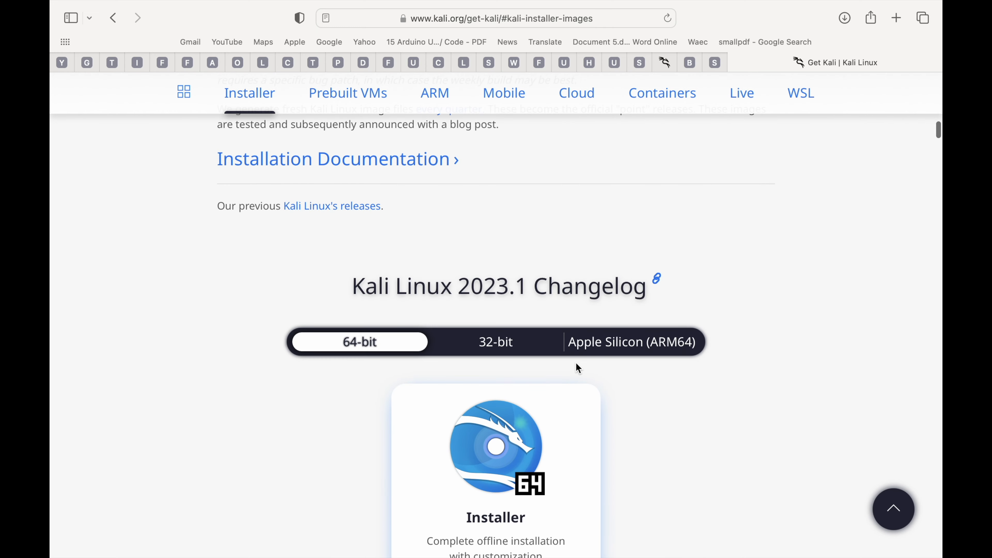
scroll(657, 489, "down", 4)
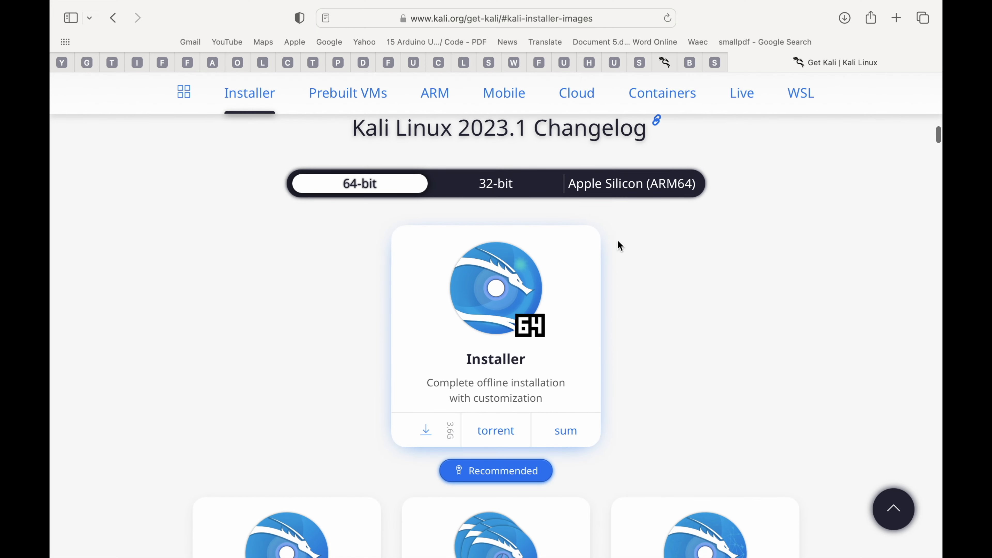
Step: Download the recommended Apple Silicon (ARM64) Installer image and check its progress in the downloads list
left_click(623, 191)
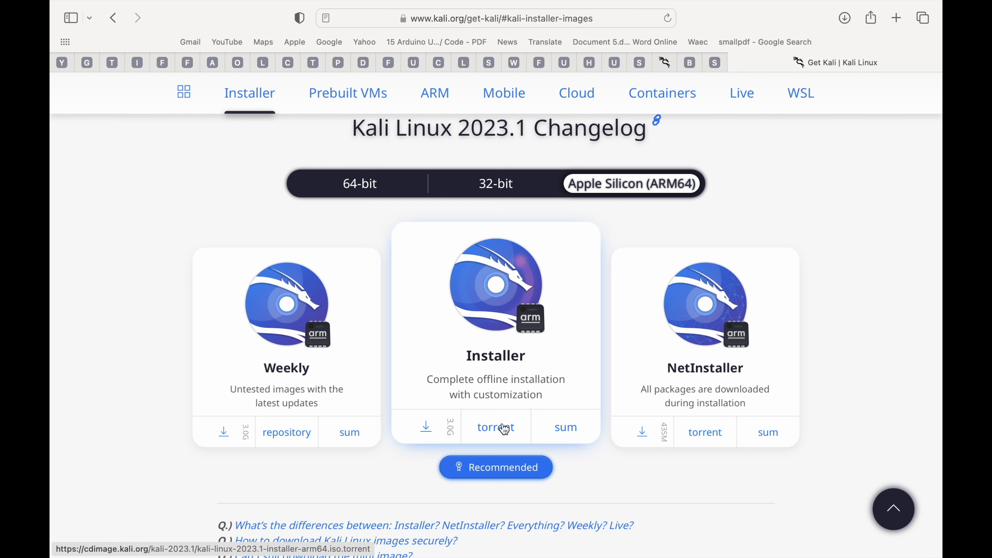
left_click(433, 430)
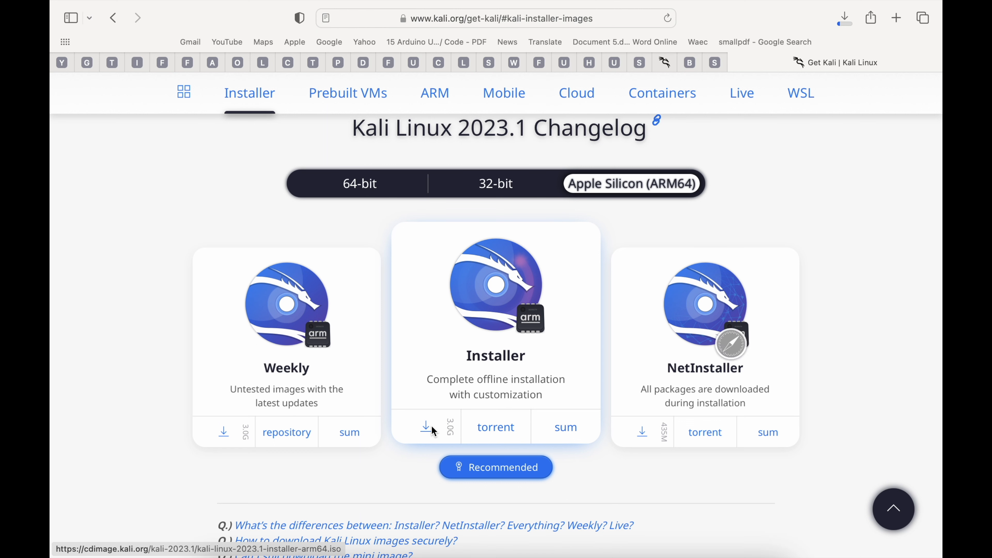
left_click(844, 18)
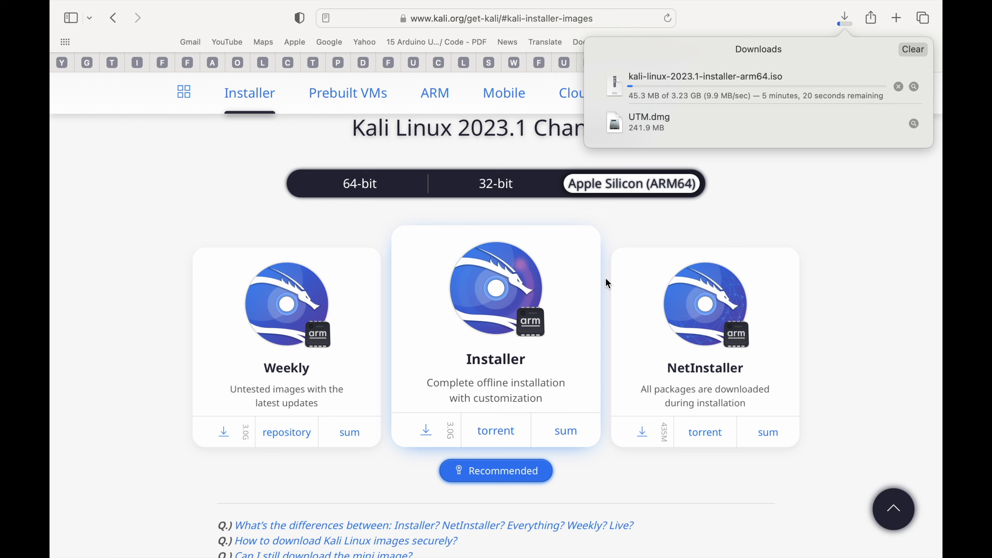
Step: Download the torrent file of the ARM64 Installer image and view it in the downloads list
left_click(504, 429)
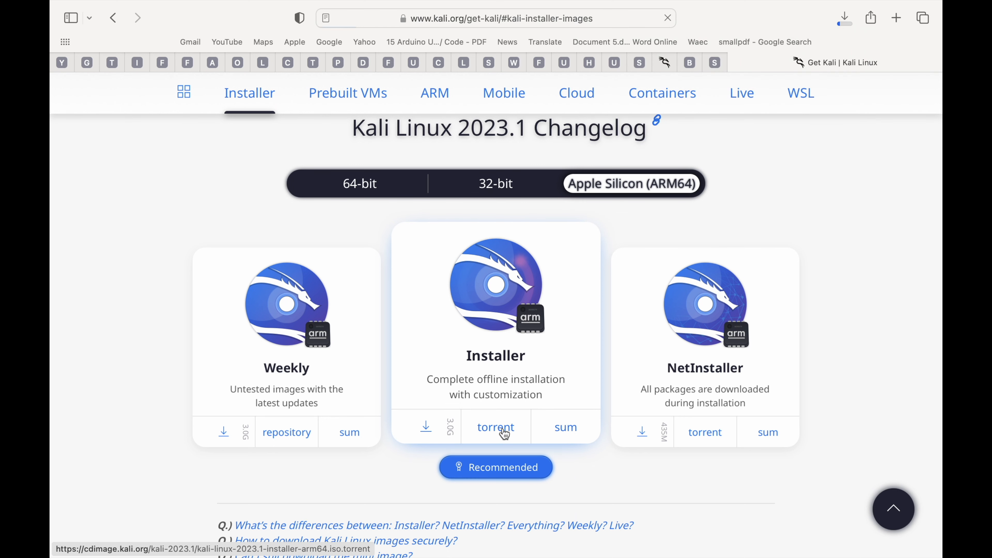
left_click(504, 432)
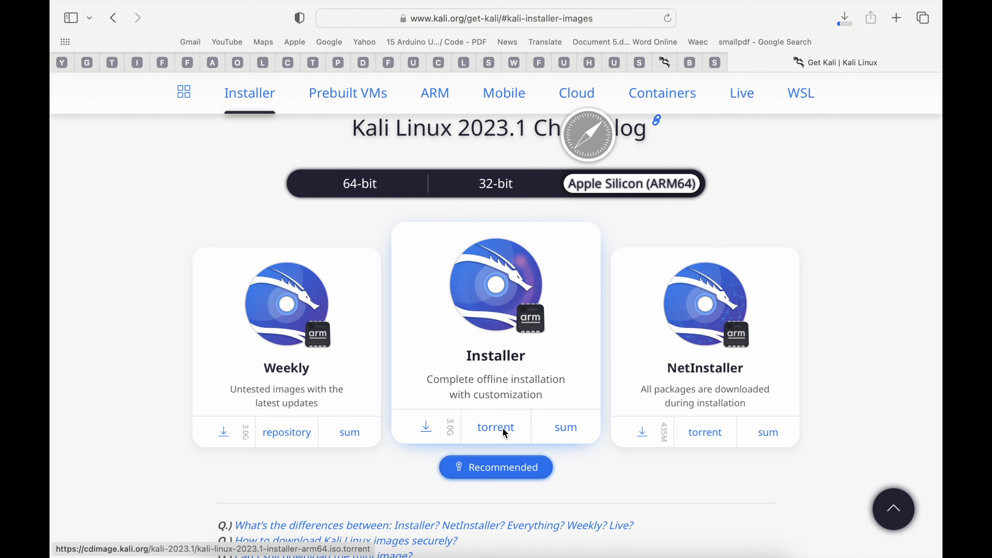
left_click(846, 19)
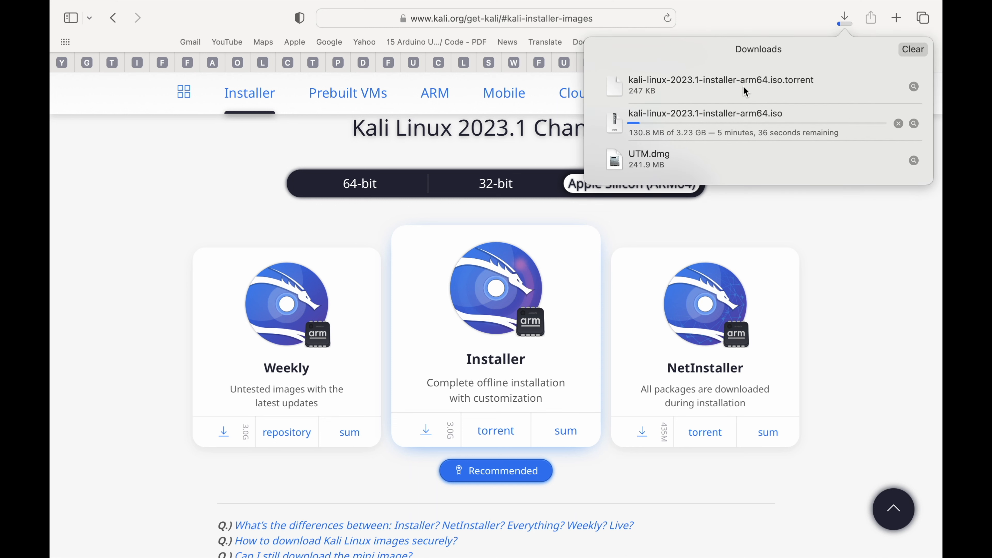
left_click(845, 18)
left_click(801, 177)
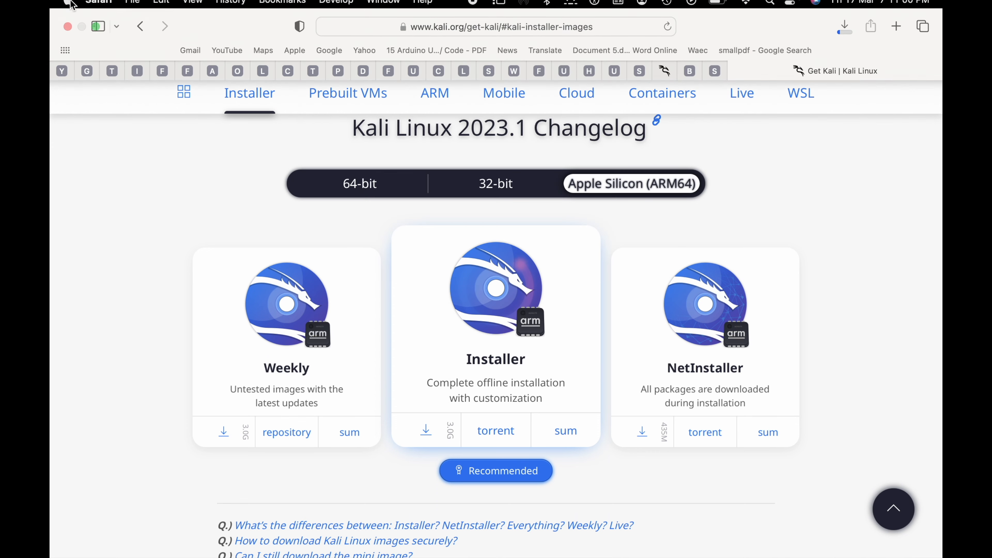
Step: Close the Safari window and open UTM.dmg from the Downloads folder
left_click(67, 35)
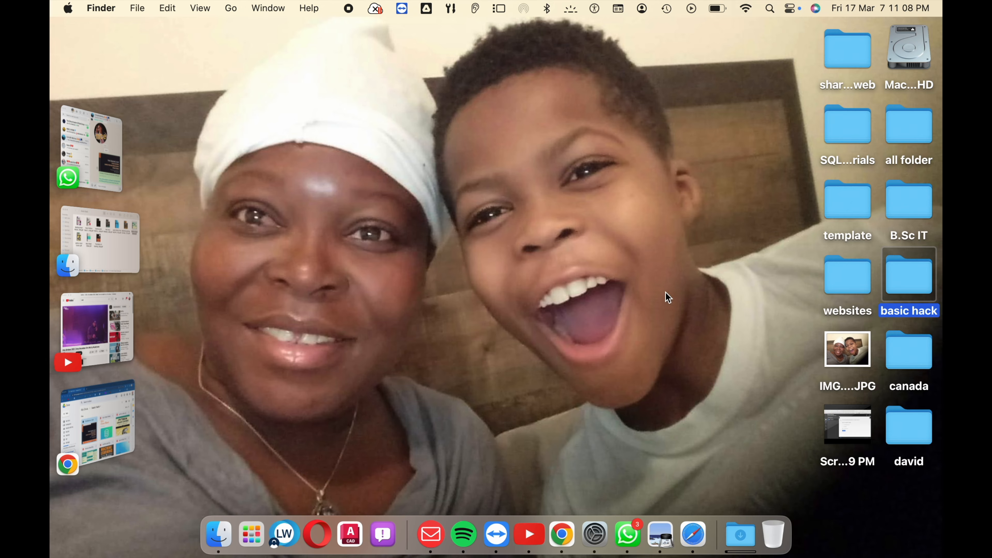
left_click(739, 526)
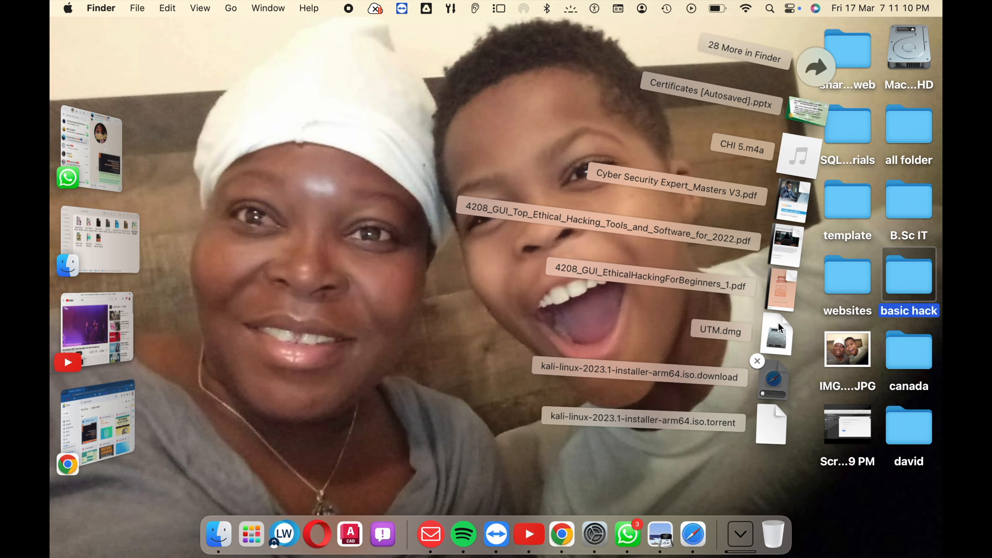
left_click(778, 330)
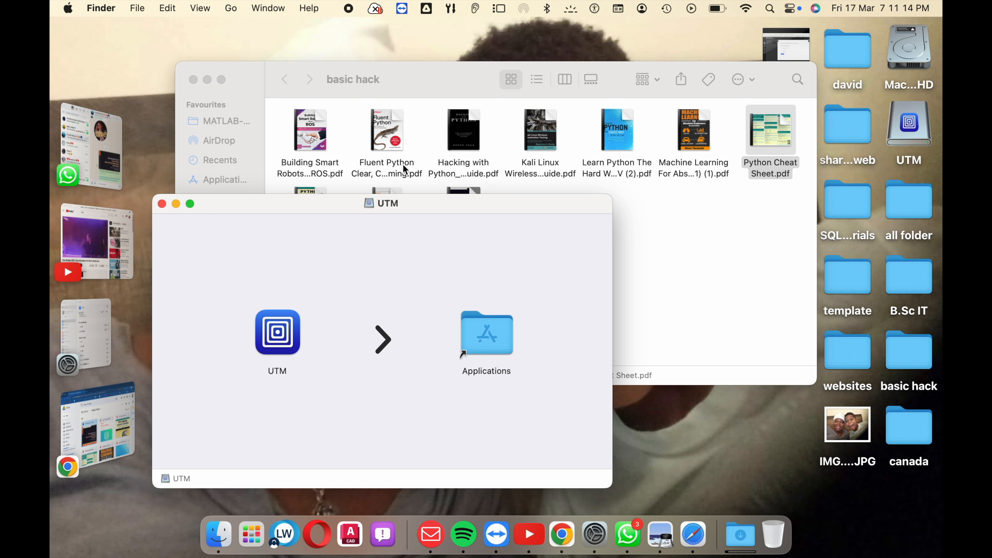
Step: Select the UTM app in the disk image window and close that window
left_click(280, 339)
left_click_drag(280, 340, 294, 356)
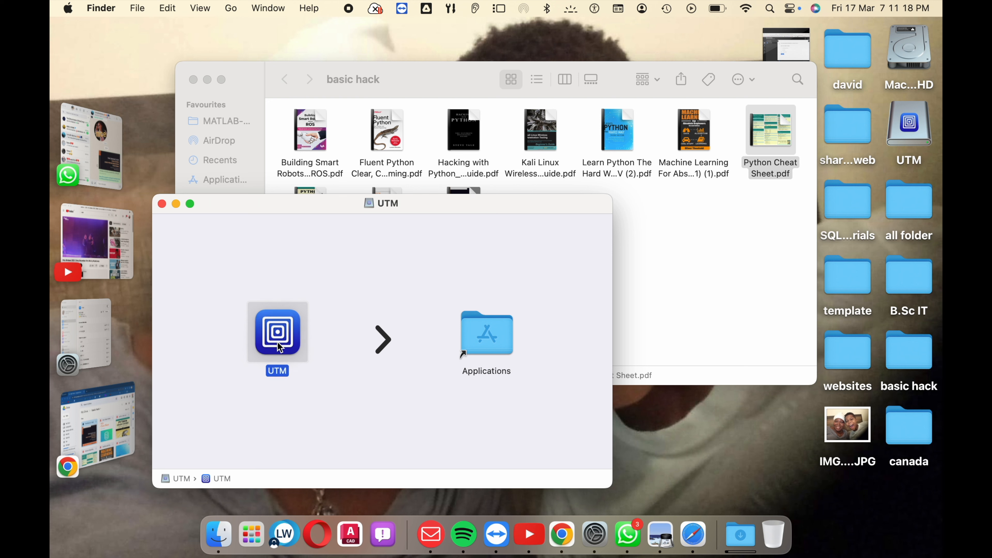
left_click(162, 204)
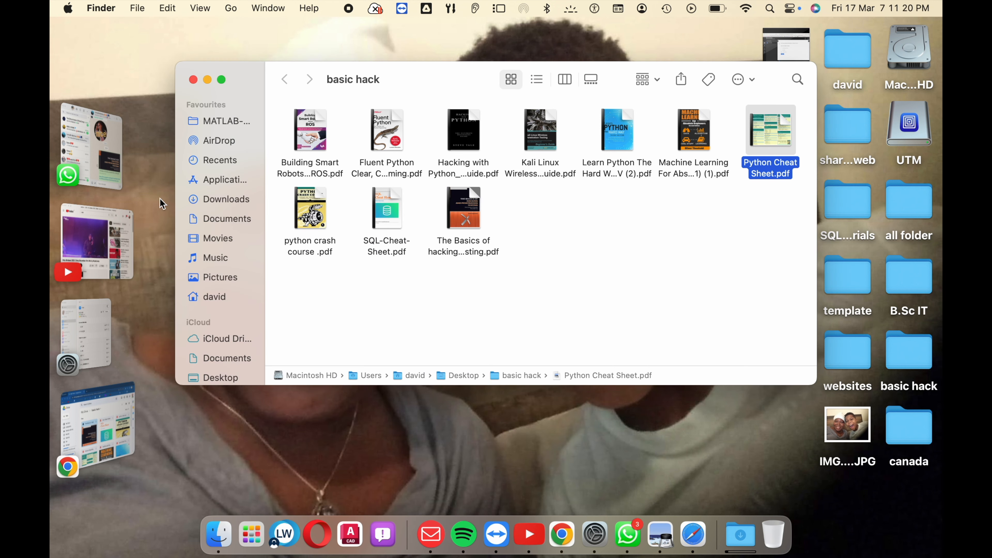
Step: Launch UTM from Launchpad and move its window clear of the desktop icons
left_click(252, 516)
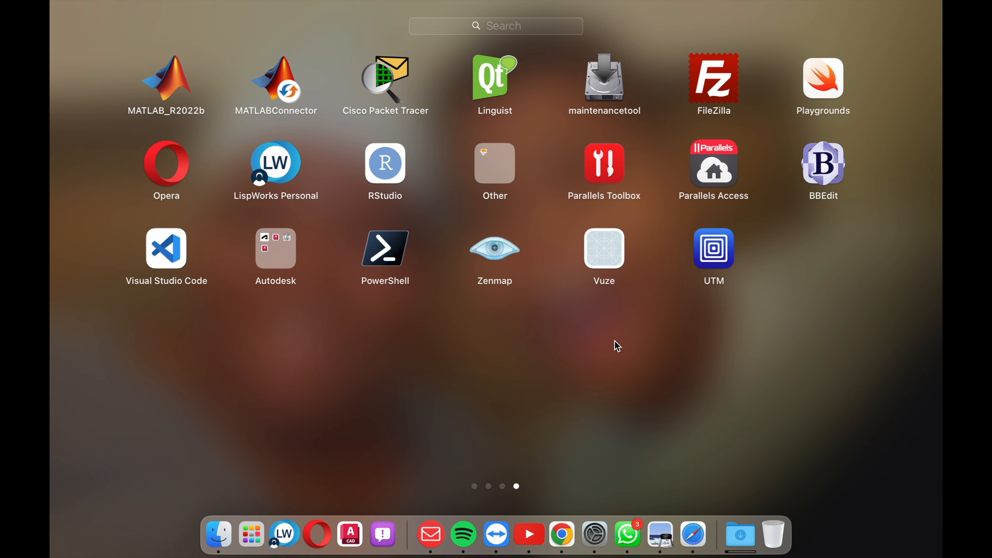
left_click(714, 252)
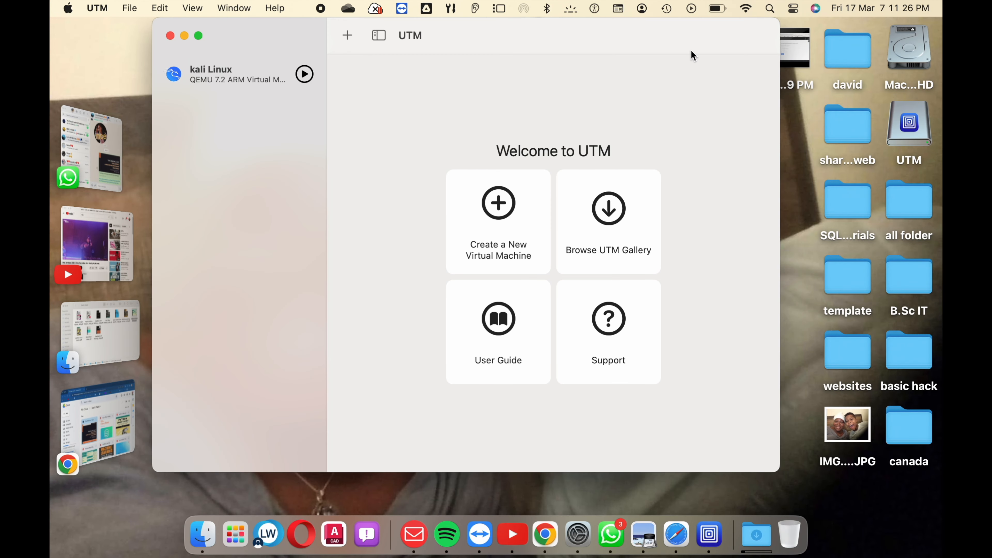
left_click_drag(700, 31, 613, 35)
Step: Move kali-linux-2023.1-installer-arm64.iso.torrent from the Downloads folder to the desktop
left_click(760, 532)
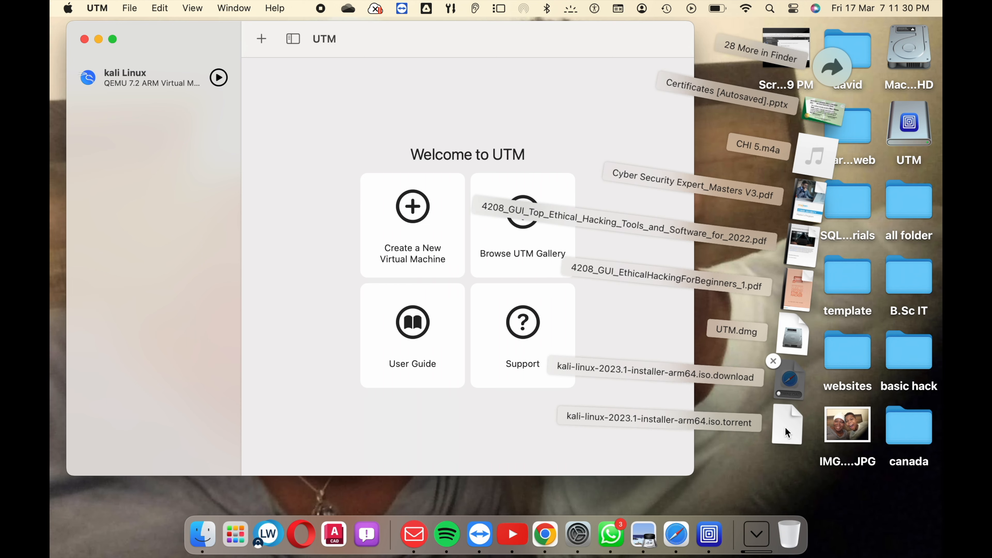
left_click_drag(786, 429, 761, 536)
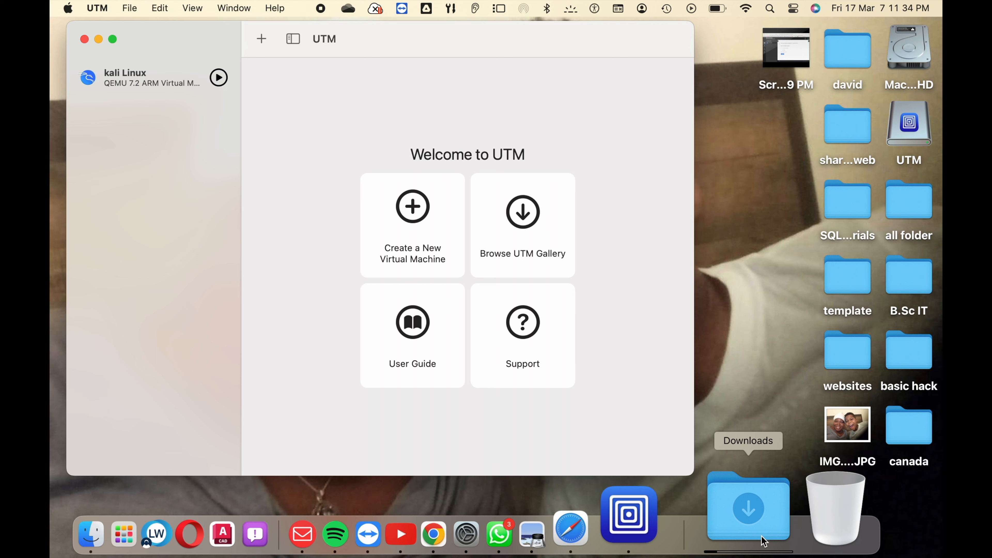
left_click(759, 507)
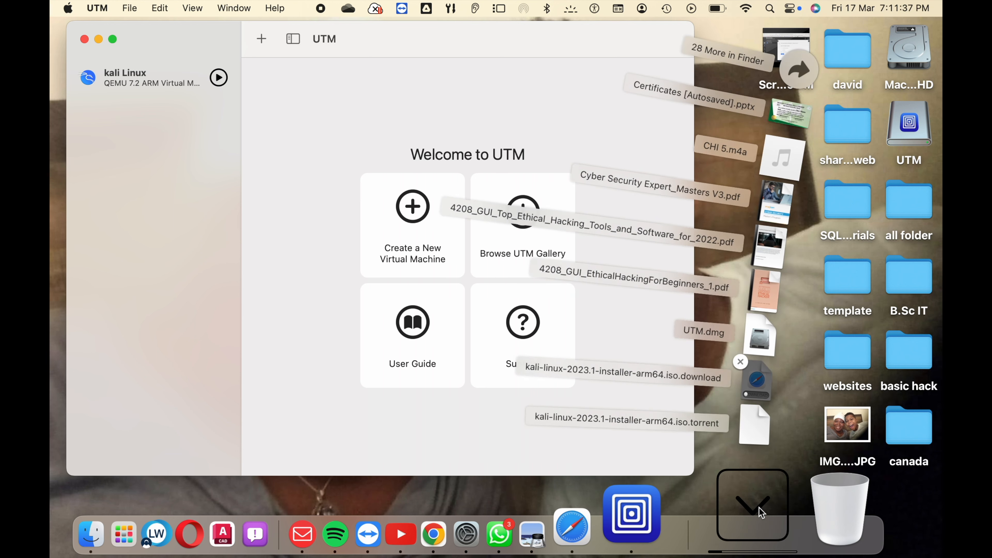
left_click_drag(777, 421, 746, 328)
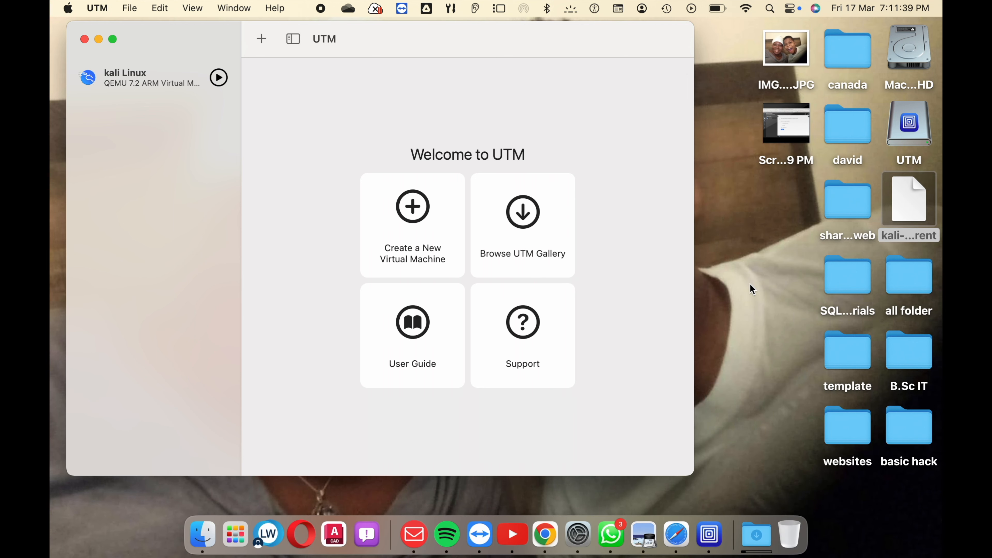
Step: Try to open the Kali torrent file on the desktop, cancel the application prompt and return to the UTM window
left_click(764, 259)
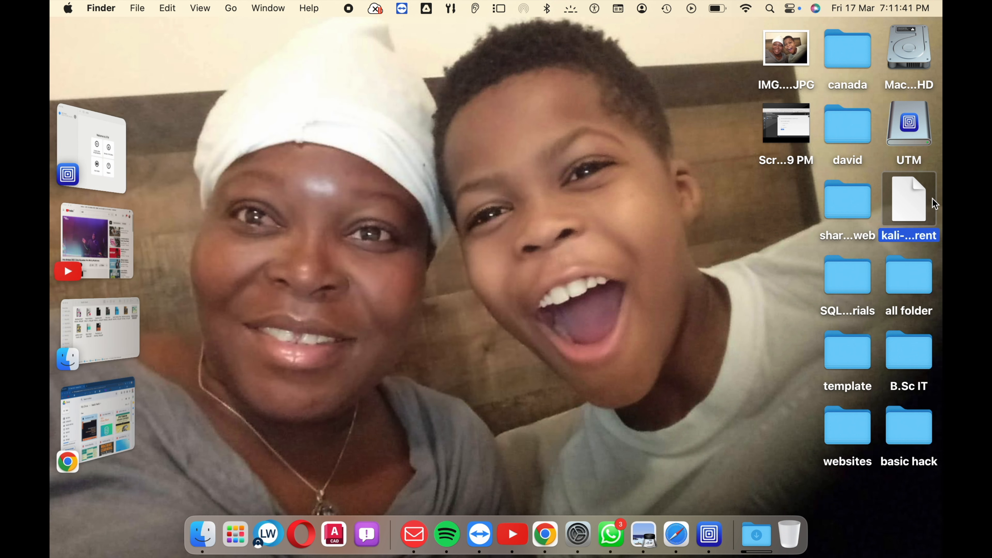
double_click(917, 203)
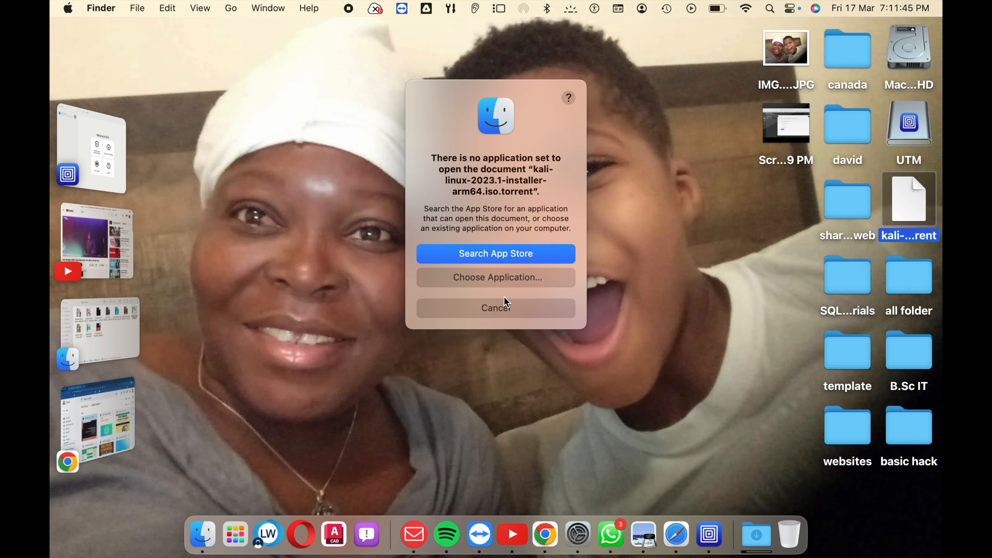
left_click(499, 309)
left_click(89, 145)
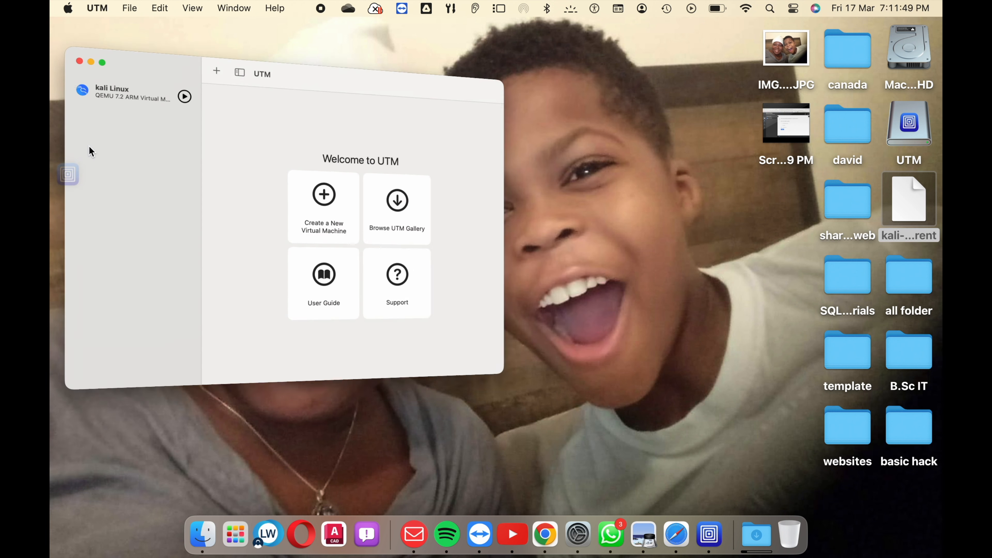
Step: Check the Kali ISO download in the Downloads folder and move the torrent file from the desktop to the Trash
left_click(752, 531)
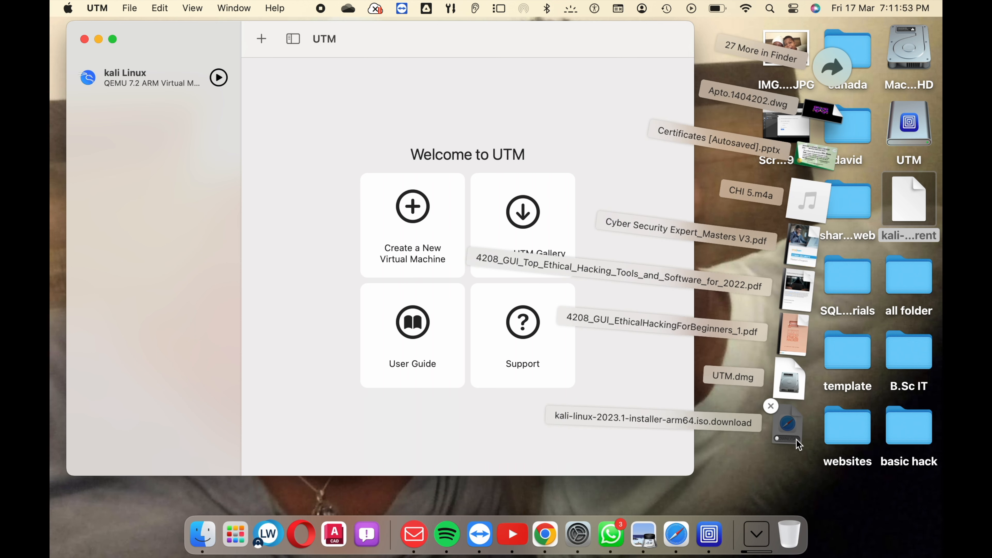
left_click(534, 442)
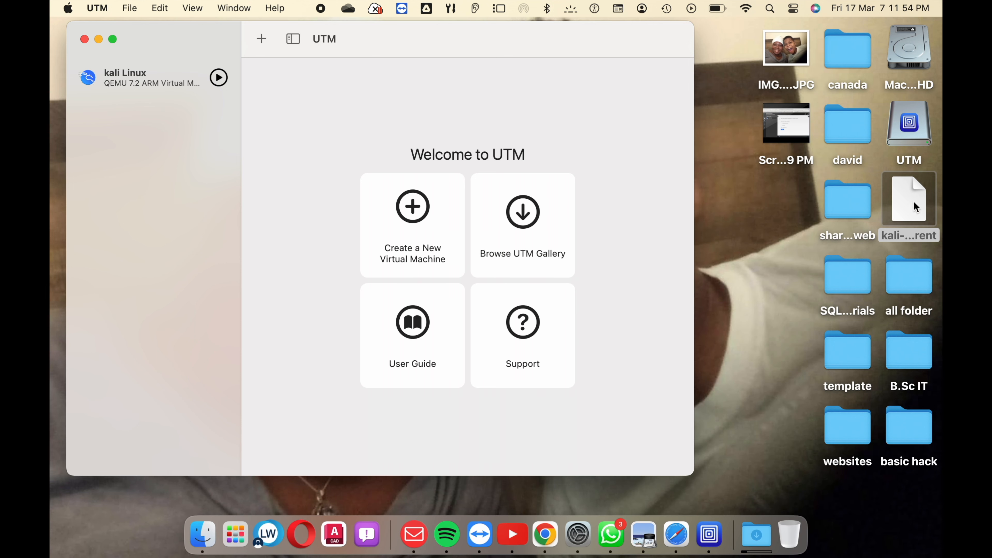
left_click_drag(915, 205, 794, 518)
left_click(765, 510)
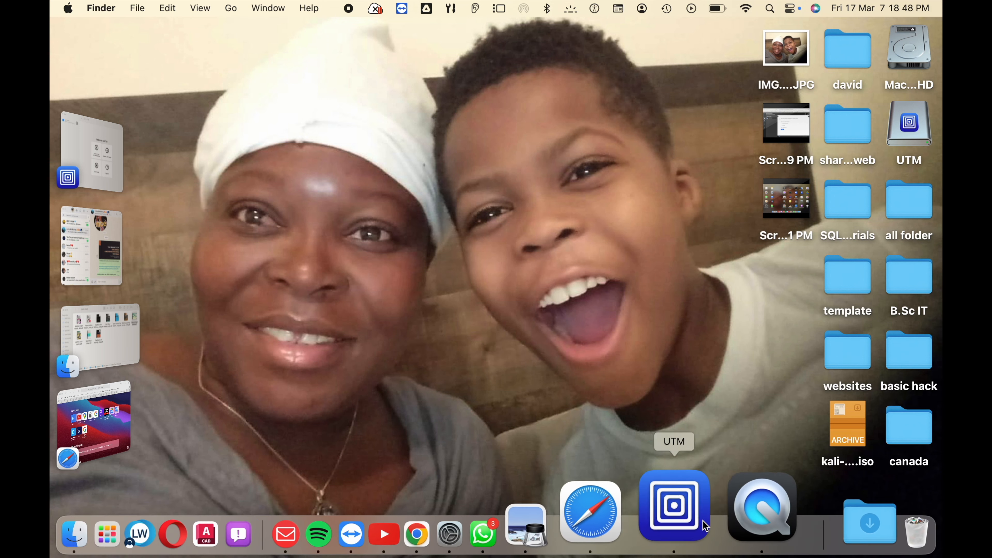
Step: Switch to UTM in full screen and start a new virtual machine using Virtualize with Linux as the operating system
left_click(697, 522)
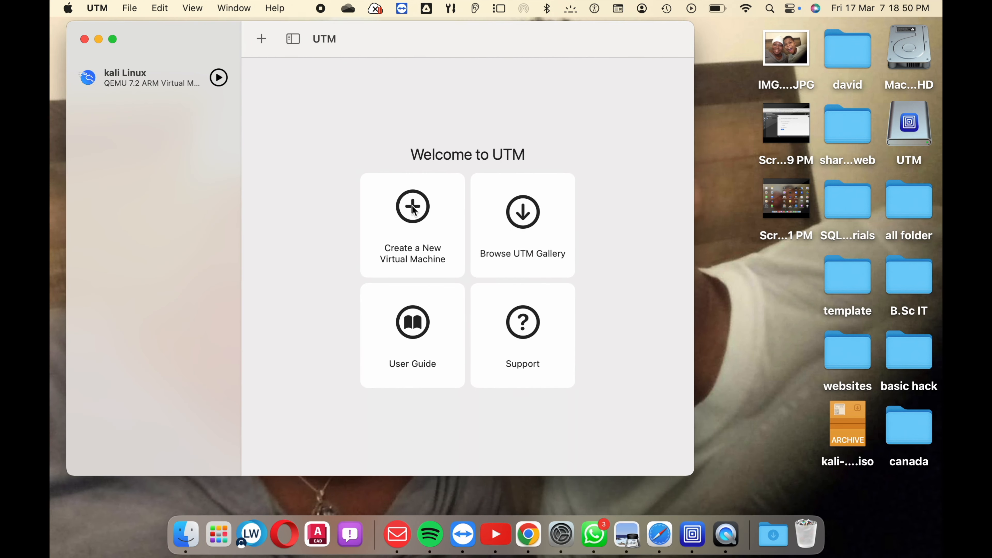
left_click(112, 39)
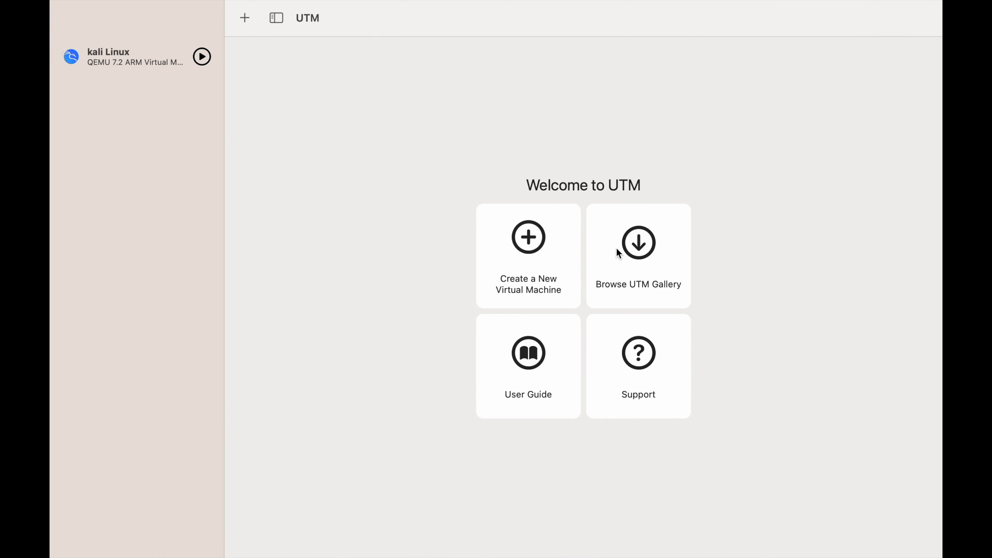
left_click(534, 241)
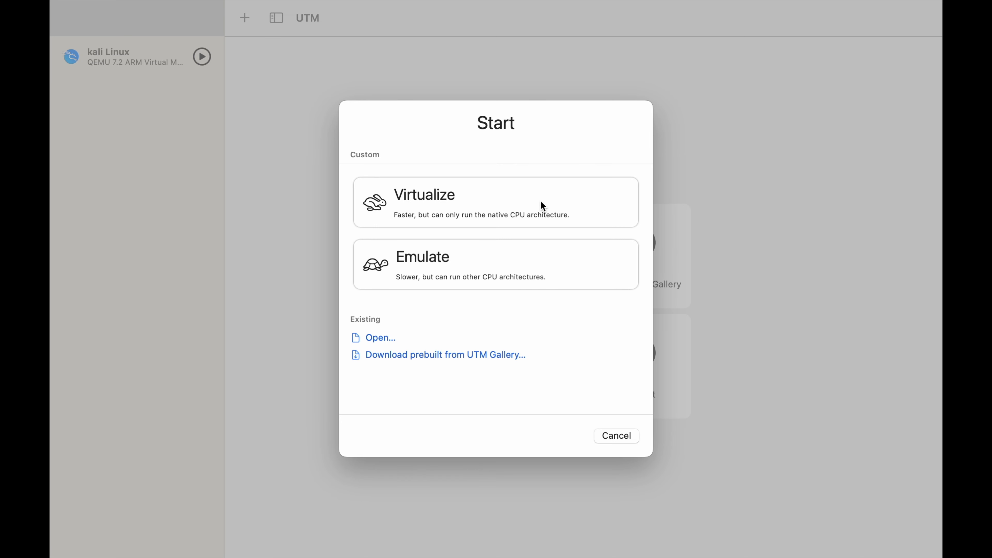
left_click(491, 205)
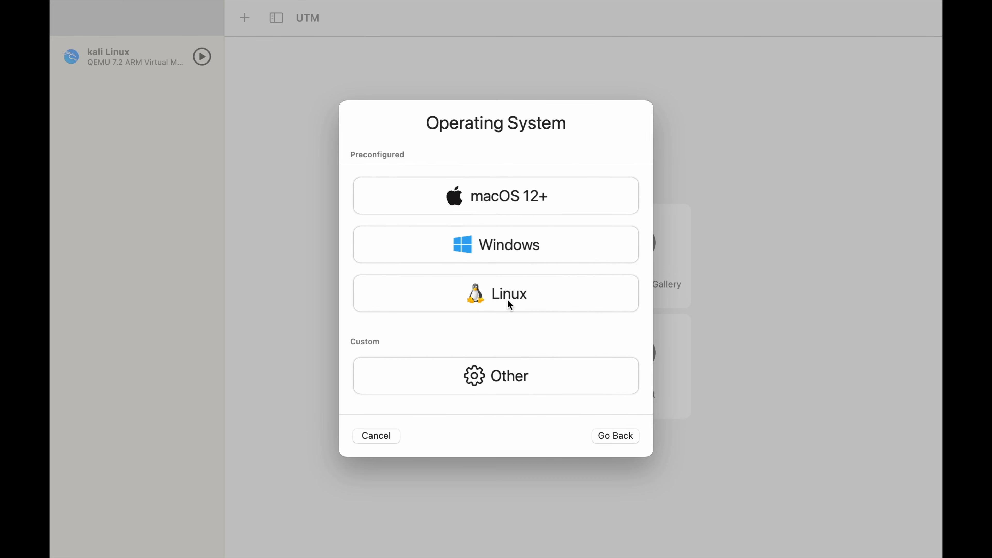
left_click(507, 301)
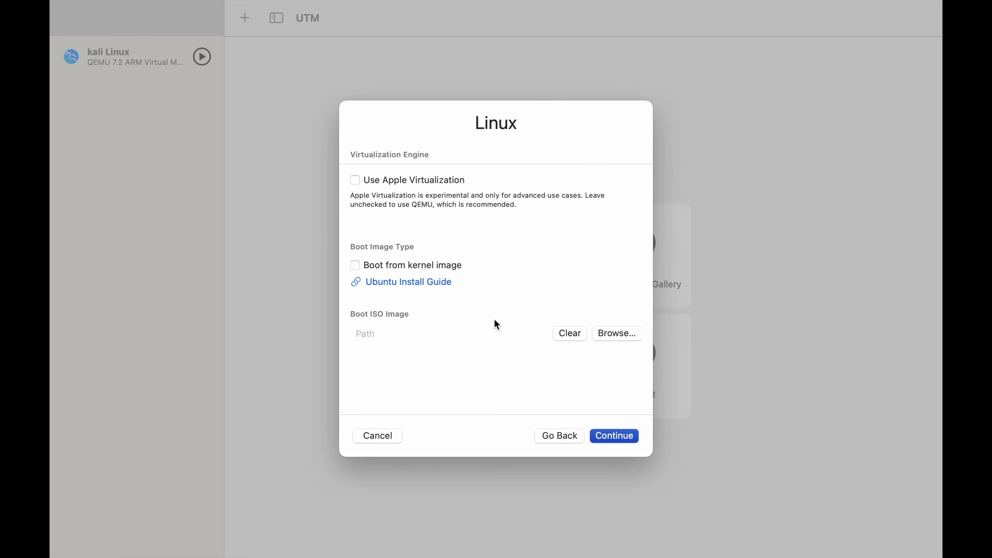
Step: Choose kali-linux-2023.1-installer-arm64.iso from the Desktop as the boot ISO image and continue to the hardware settings
left_click(619, 337)
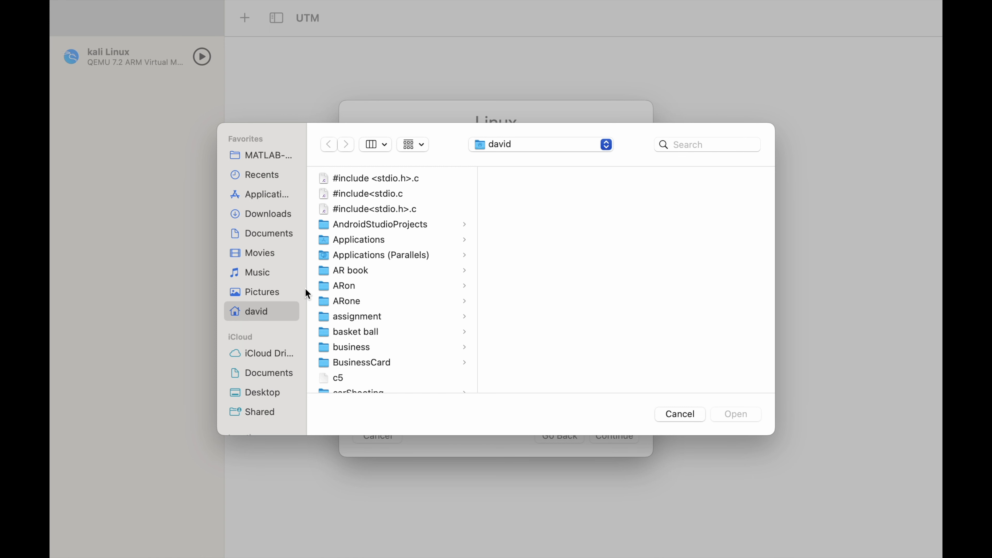
left_click(265, 393)
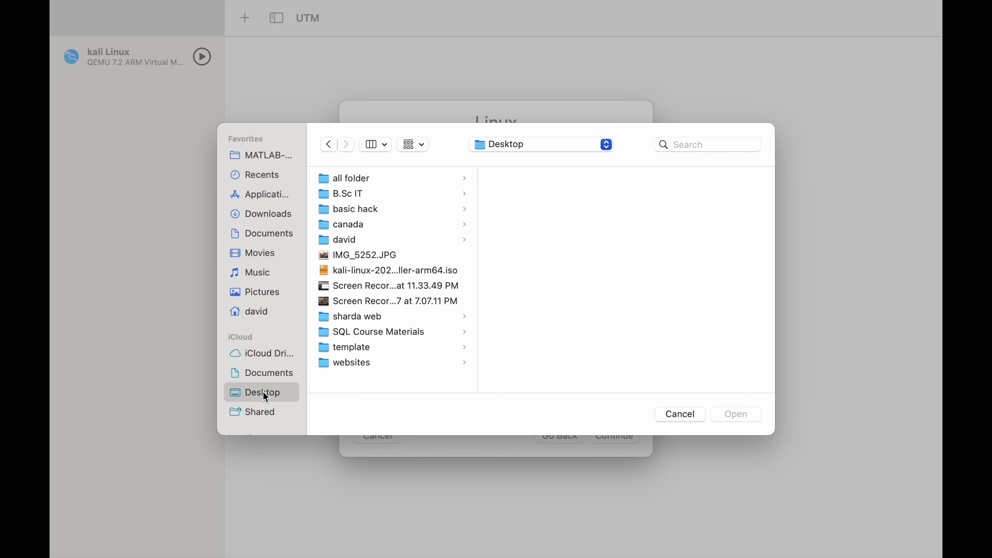
left_click(351, 272)
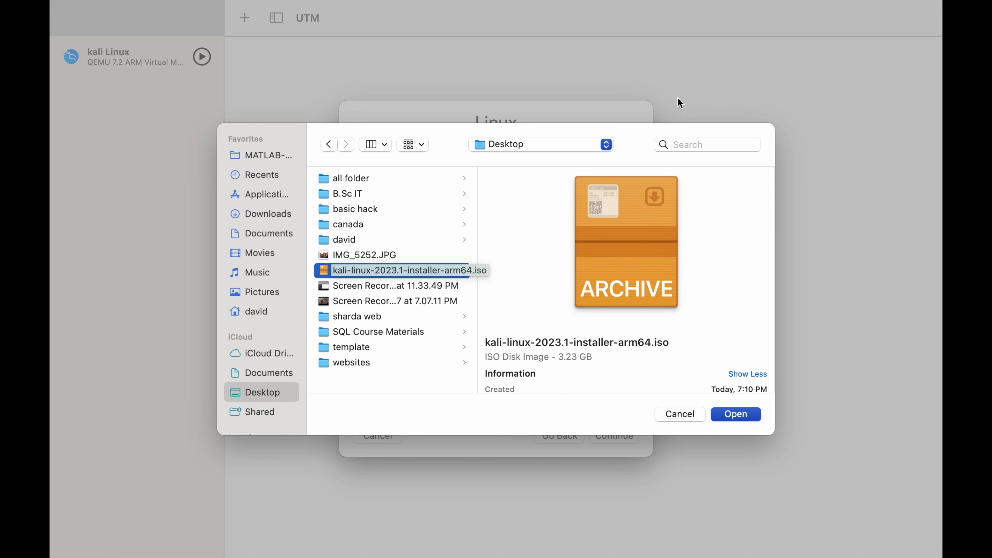
left_click(735, 413)
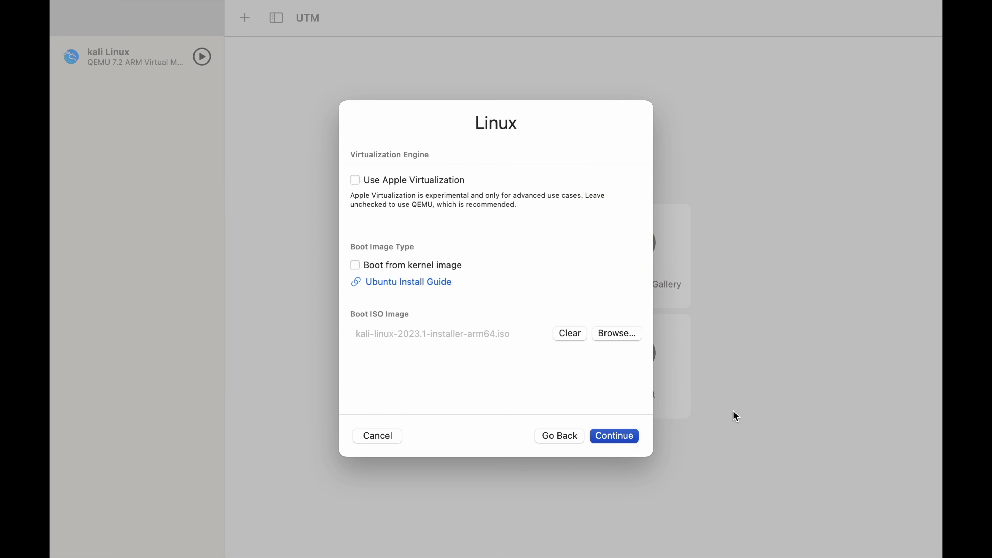
left_click(620, 441)
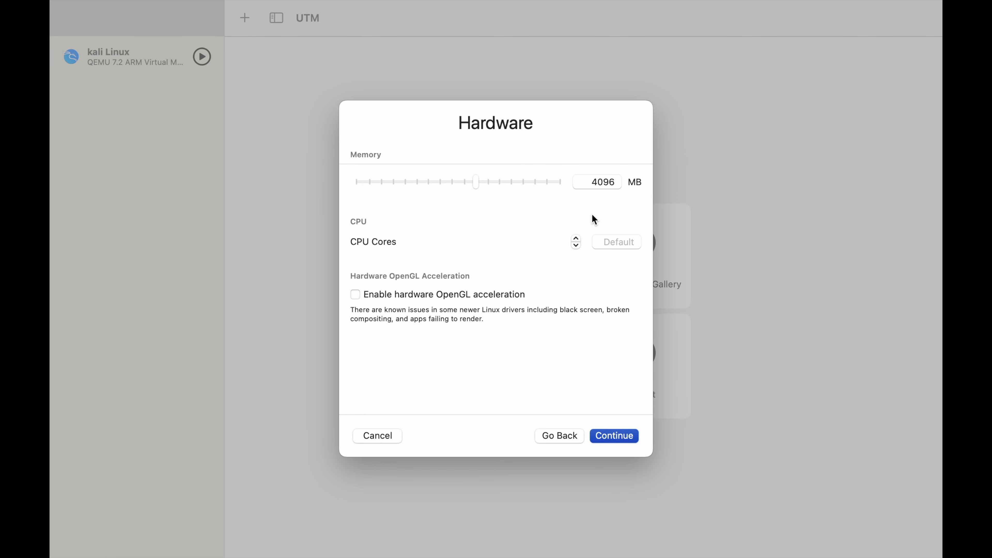
Step: Set the virtual machine to 4 CPU cores and a 40 GB storage drive, keeping the memory at 4096 MB
left_click(575, 237)
left_click(575, 238)
left_click(615, 436)
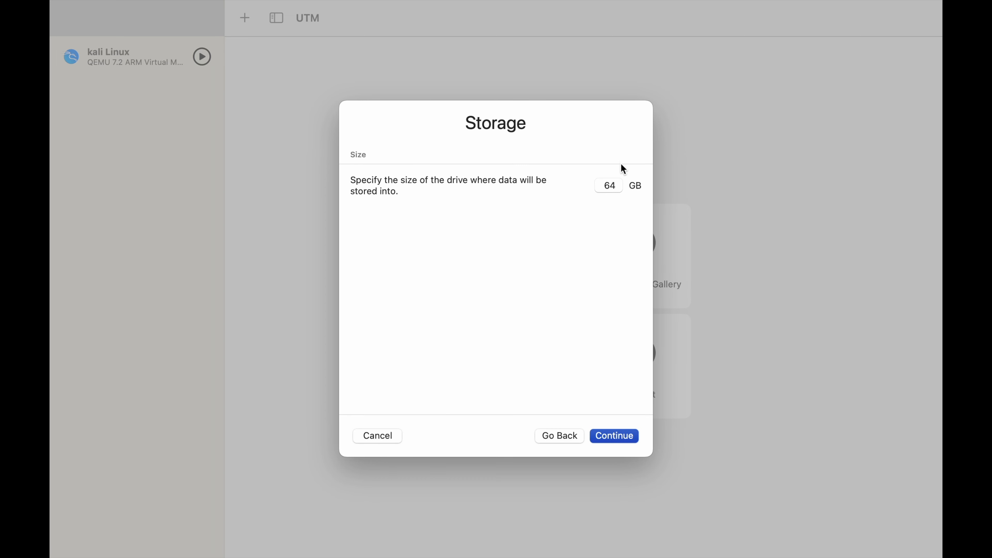
left_click(615, 188)
key("BackSpace")
left_click(615, 436)
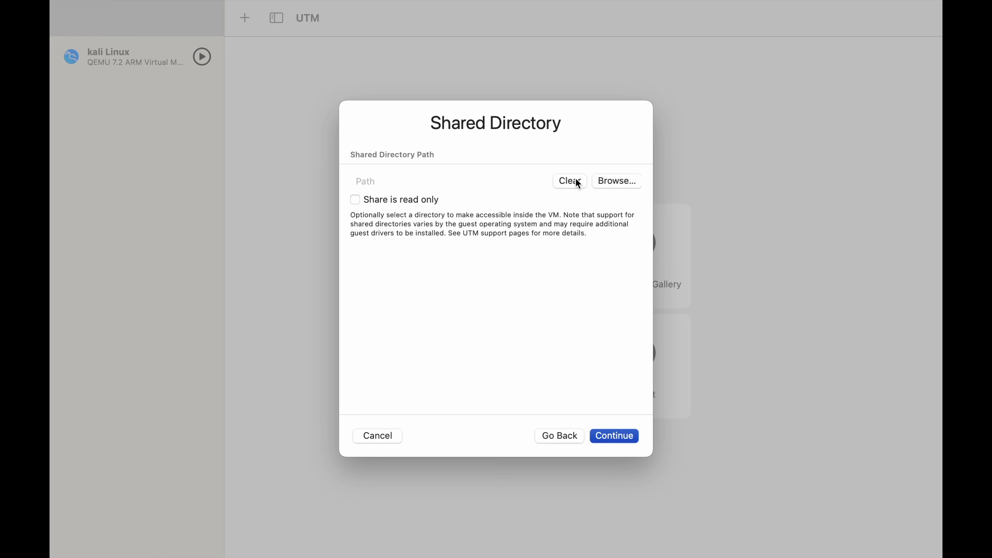
Step: Set the user's home folder as the shared directory and continue to the summary
left_click(612, 185)
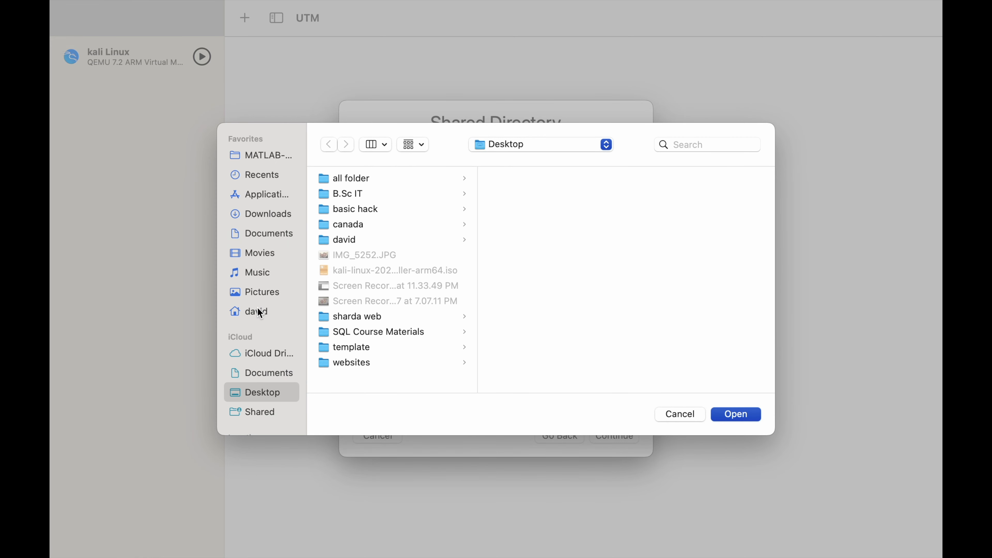
left_click(259, 312)
left_click(734, 414)
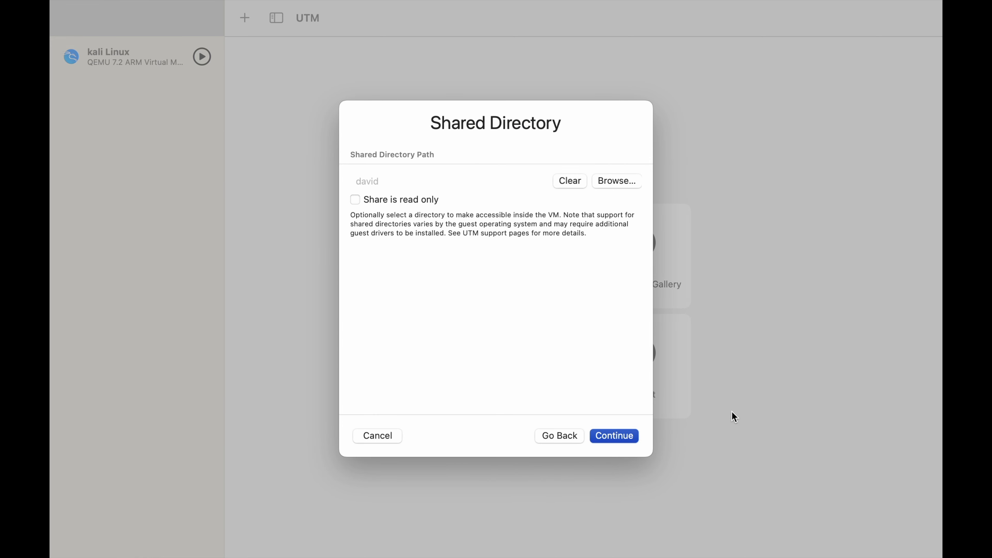
left_click(613, 436)
Step: Name the new virtual machine kali Linux and save it
left_click(462, 153)
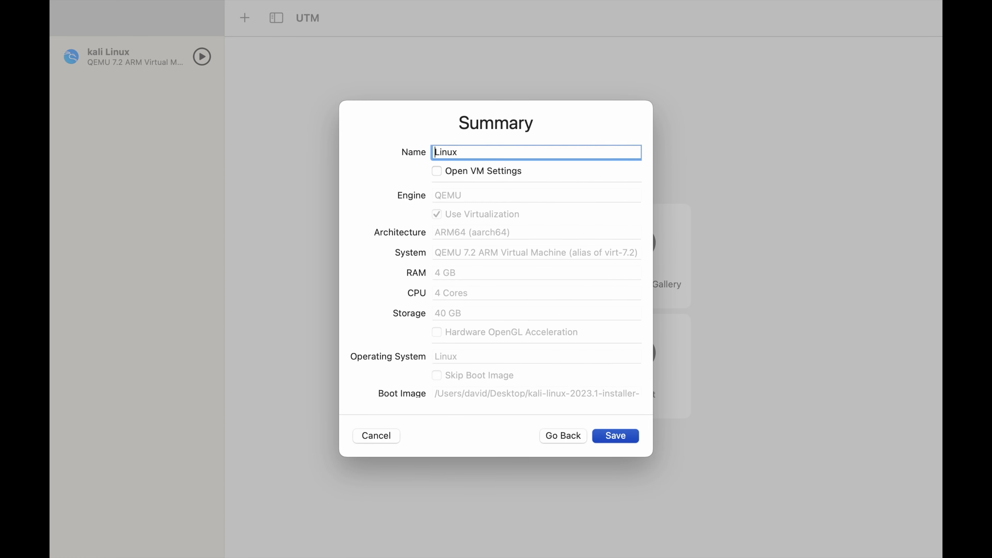
type("kali")
left_click(613, 435)
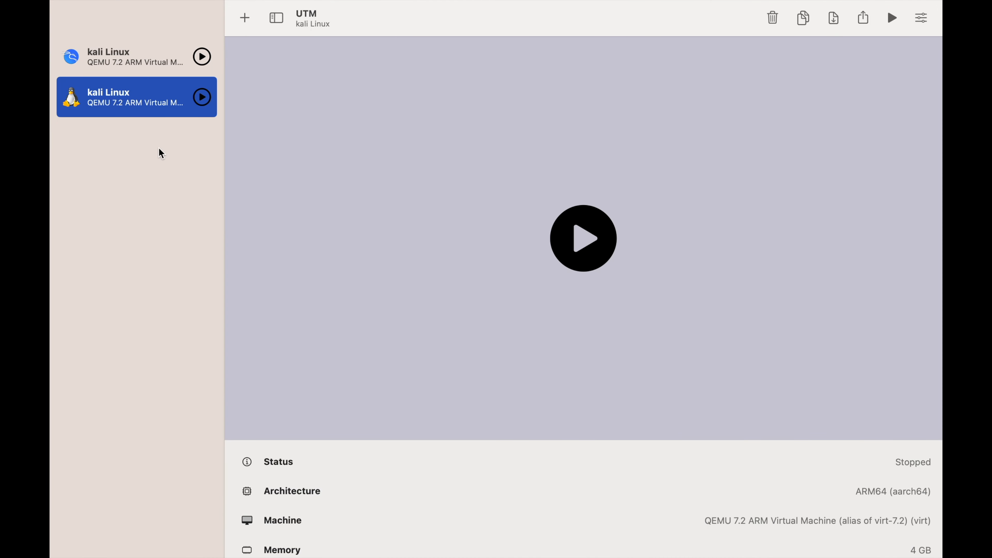
Step: Examine the details of the newly created kali Linux virtual machine, including its shared directory and CD/DVD image
left_click(129, 55)
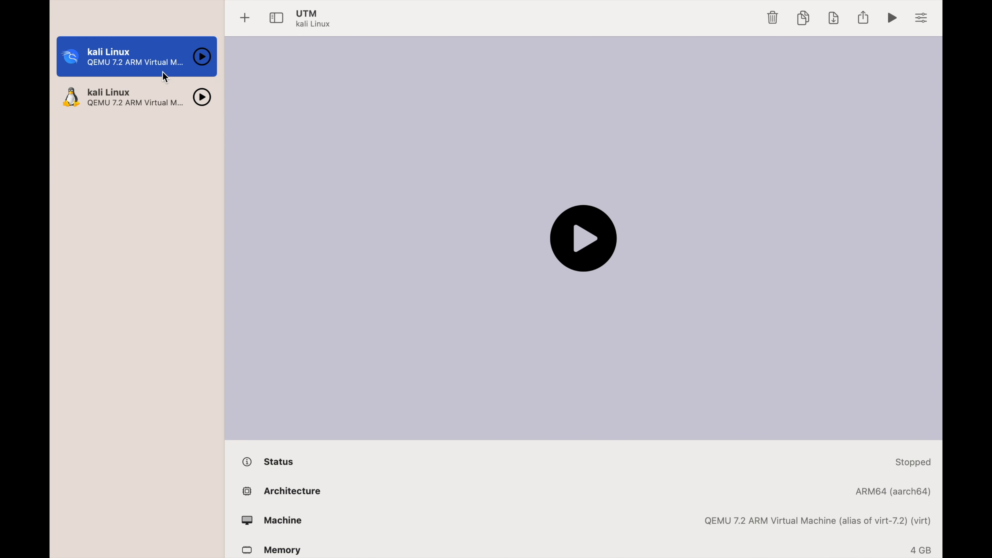
left_click(153, 100)
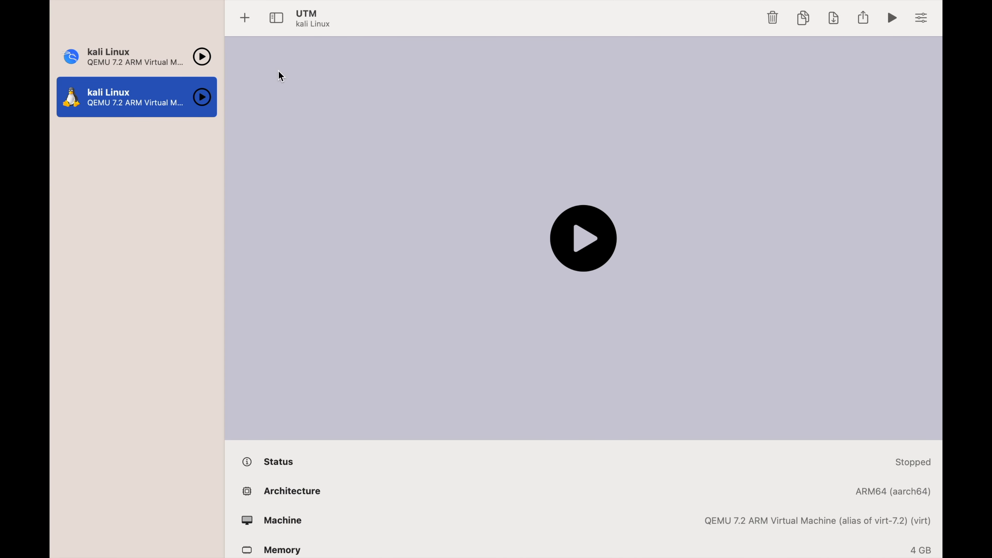
scroll(699, 355, "down", 5)
scroll(711, 351, "down", 2)
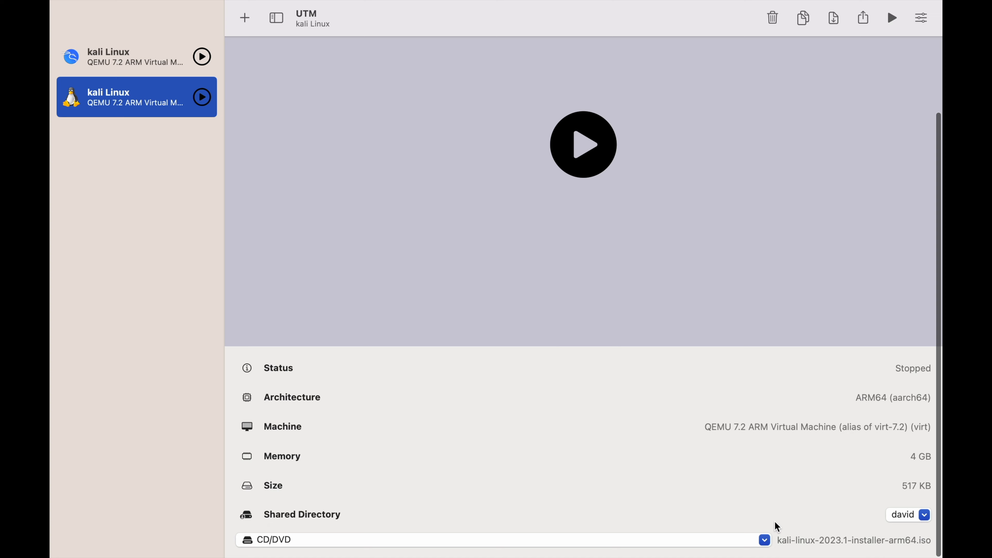
Step: Open the new virtual machine's settings and examine the Display, Network and Sound device options
left_click(921, 18)
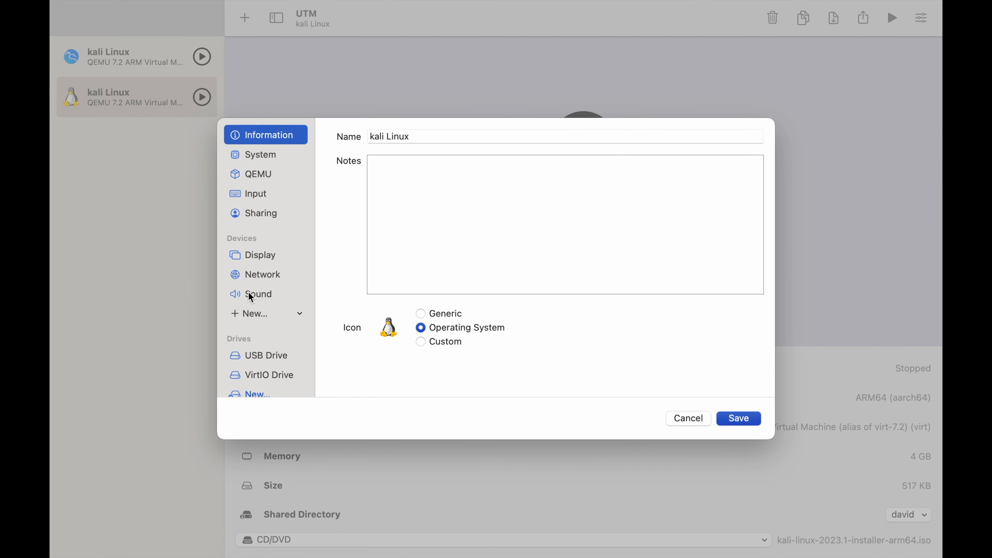
left_click(253, 314)
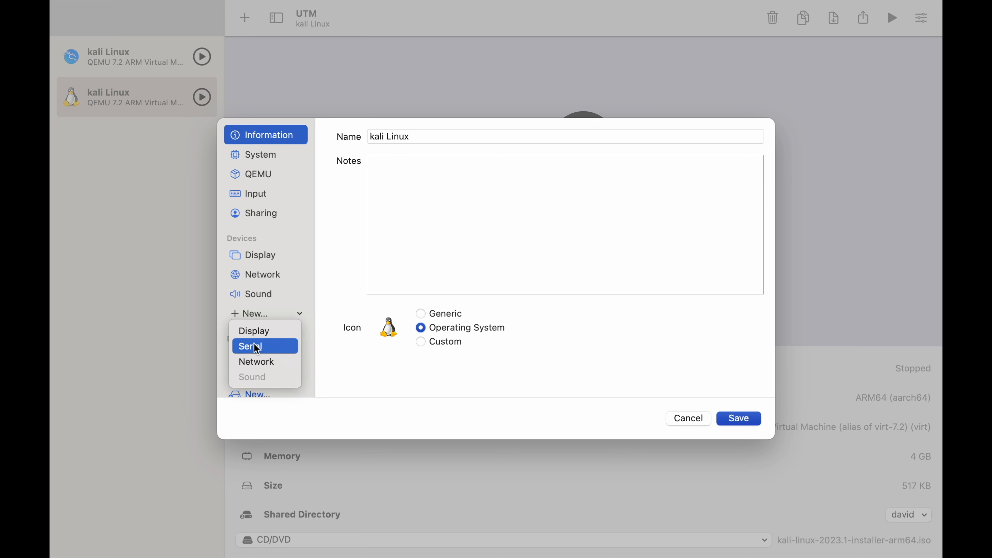
left_click(273, 256)
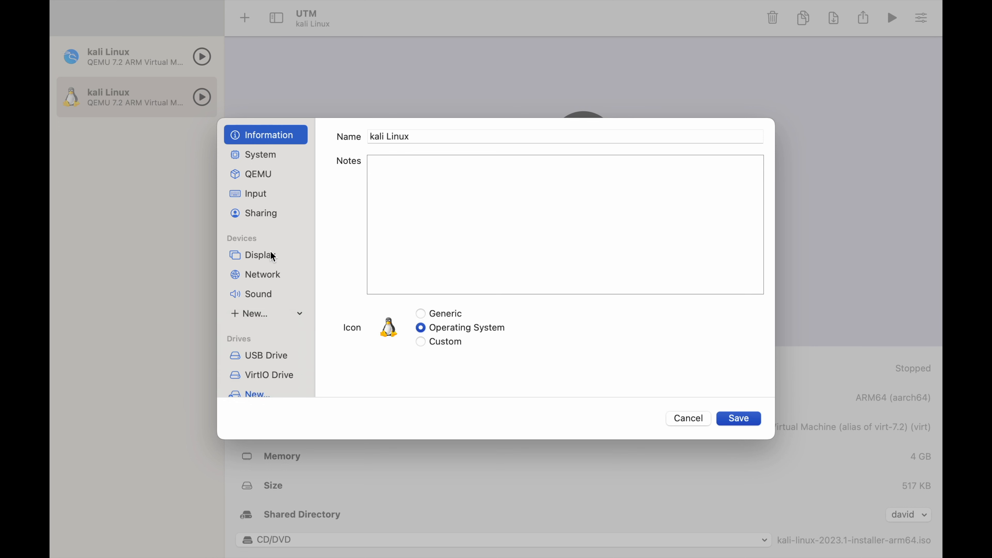
left_click(265, 256)
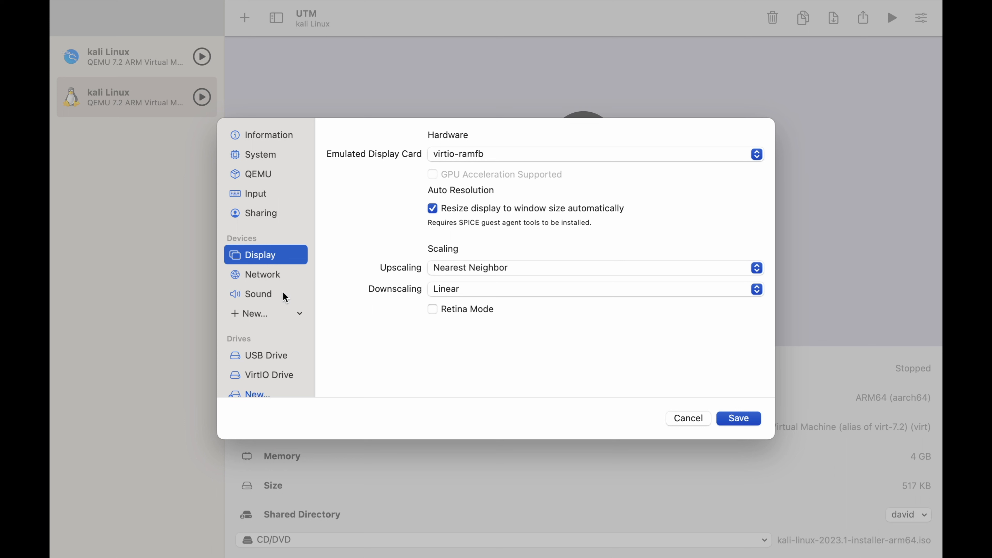
left_click(271, 276)
left_click(266, 294)
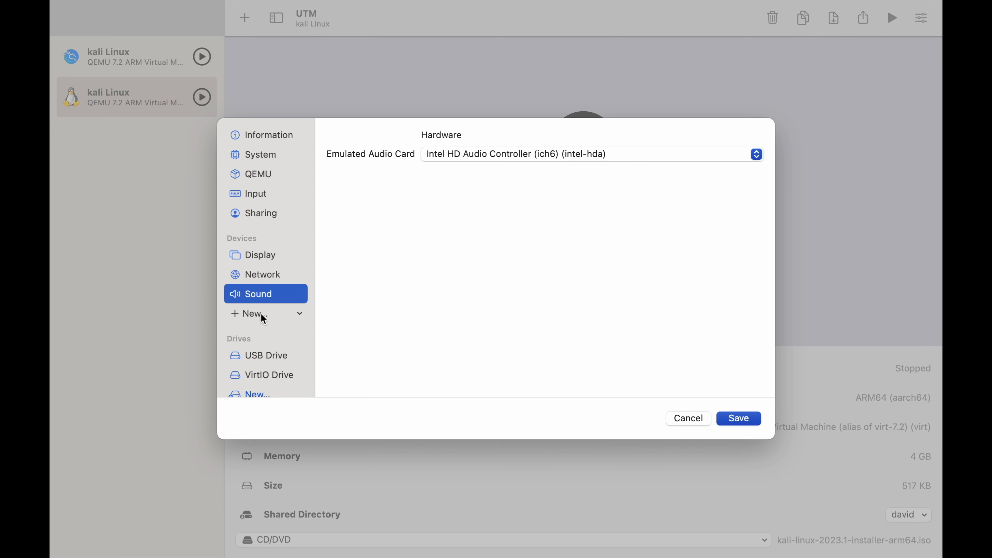
Step: Review the virtual machine's Information, System, QEMU, Input and Sharing settings
left_click(269, 157)
left_click(269, 137)
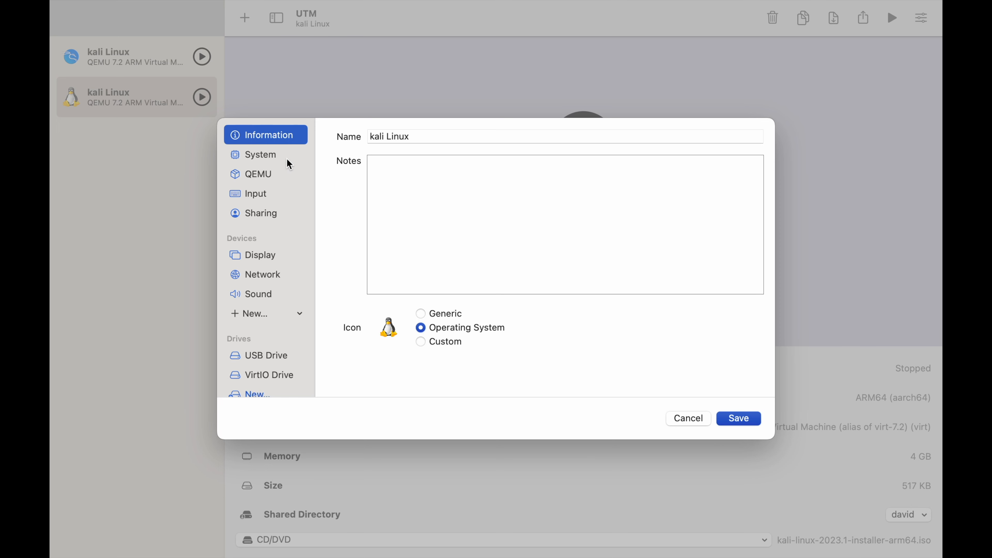
left_click(269, 157)
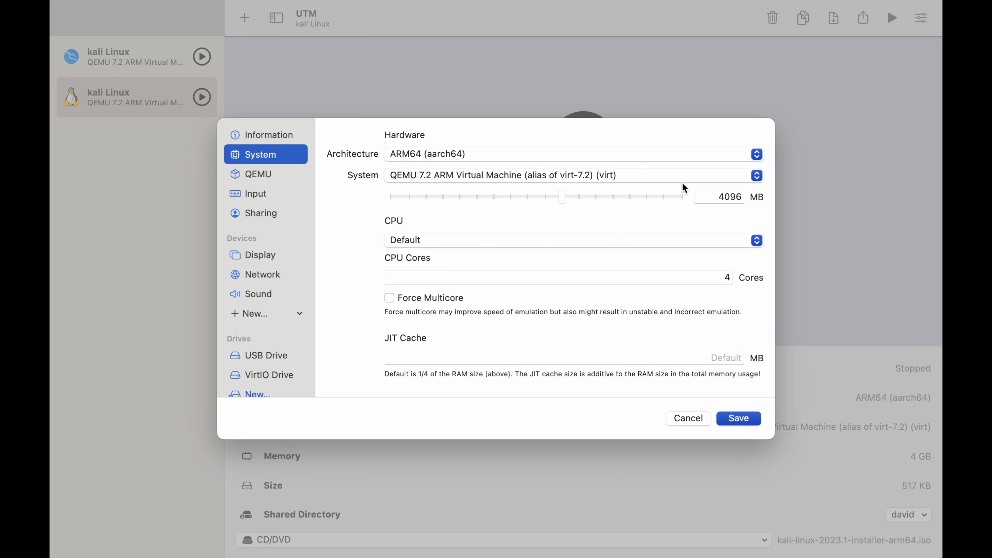
scroll(638, 332, "down", 1)
left_click(248, 178)
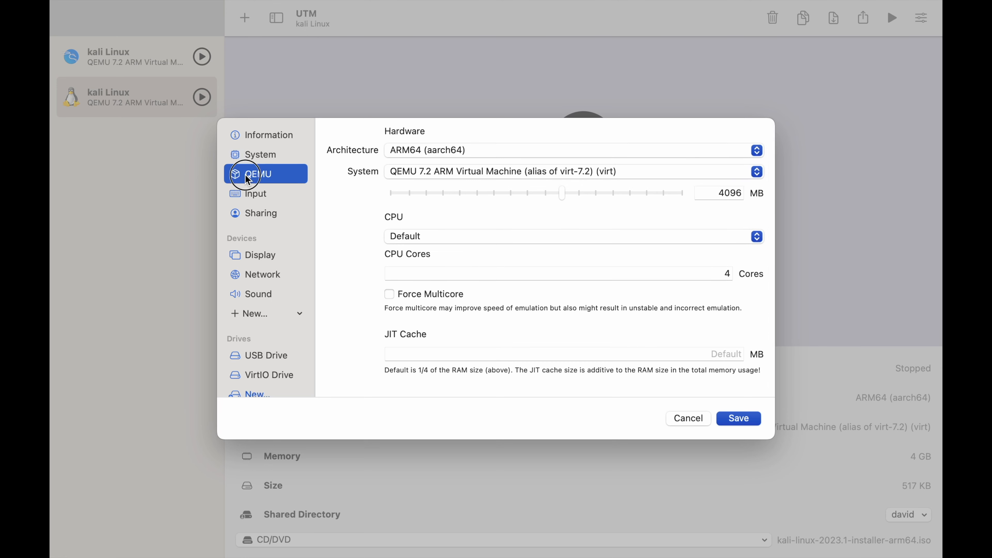
left_click(248, 194)
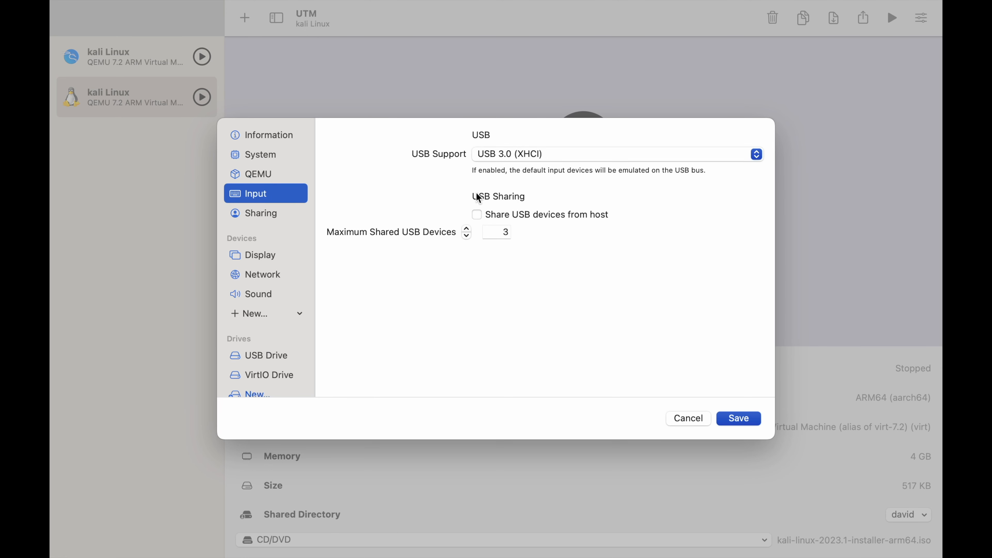
left_click(248, 218)
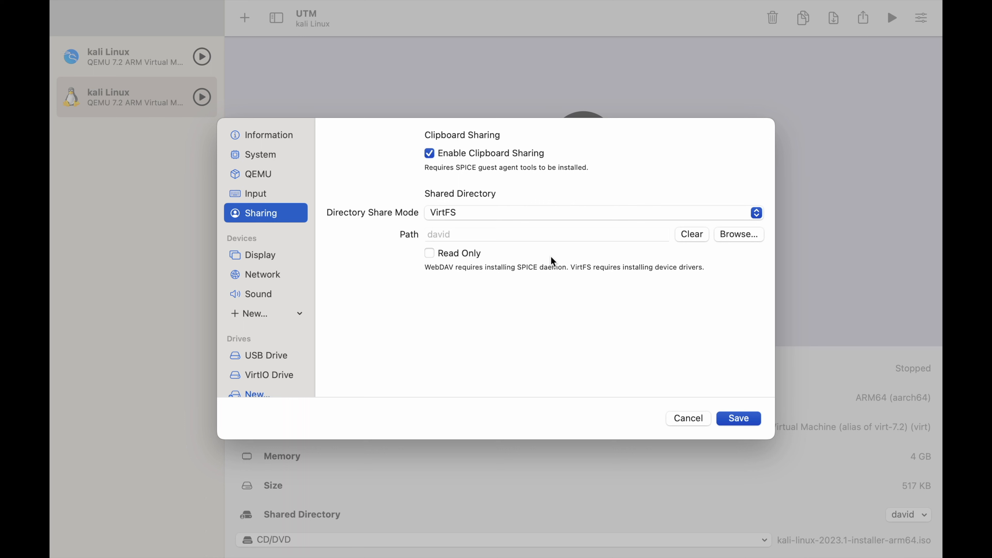
Step: Add a Serial device to the virtual machine and open its settings
left_click(254, 274)
left_click(257, 291)
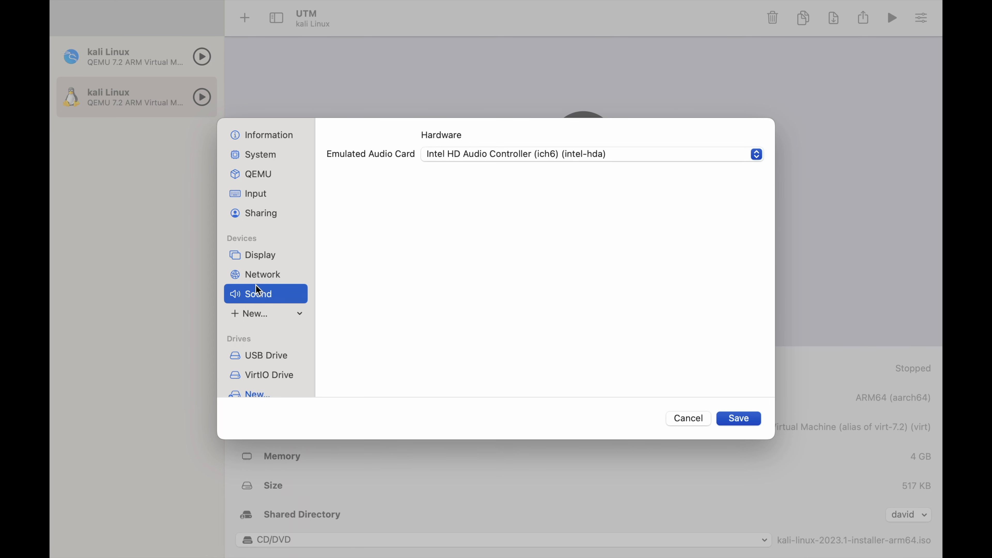
left_click(265, 314)
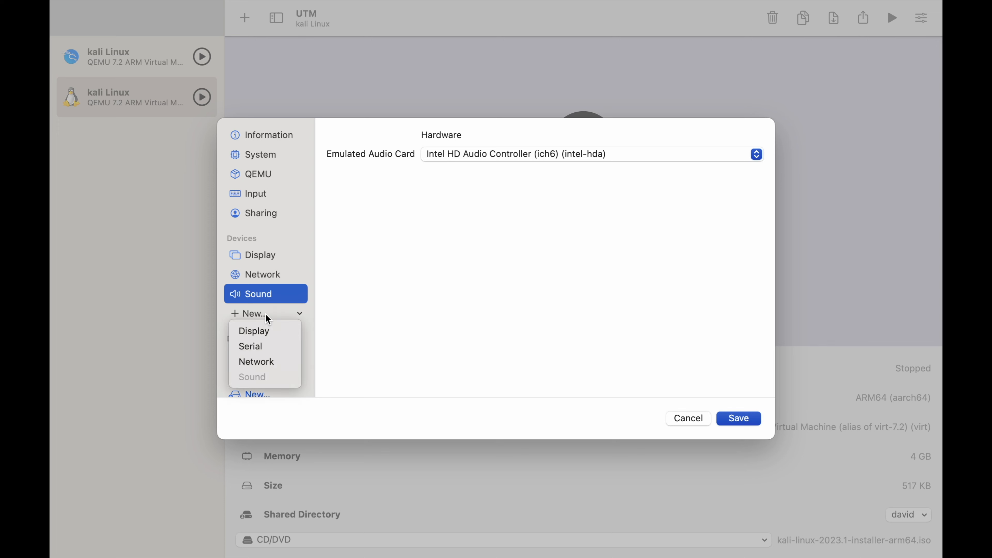
left_click(261, 347)
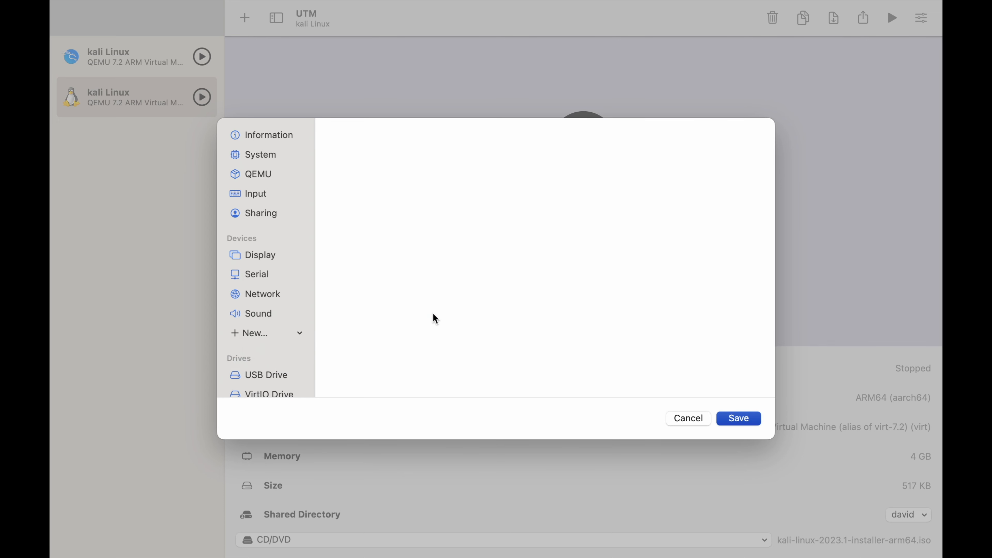
left_click(272, 270)
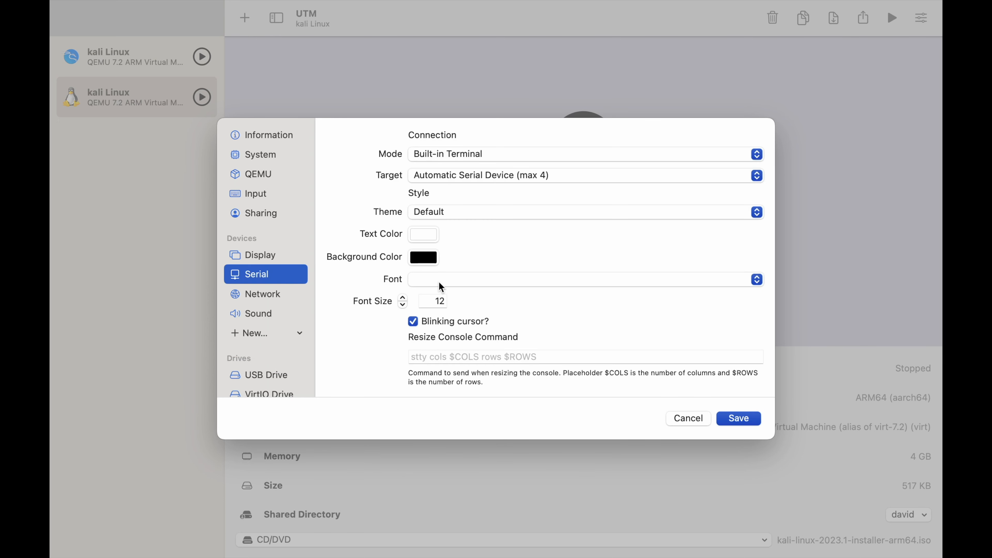
Step: Set the serial console's font size to 20 and save the virtual machine settings
left_click(438, 302)
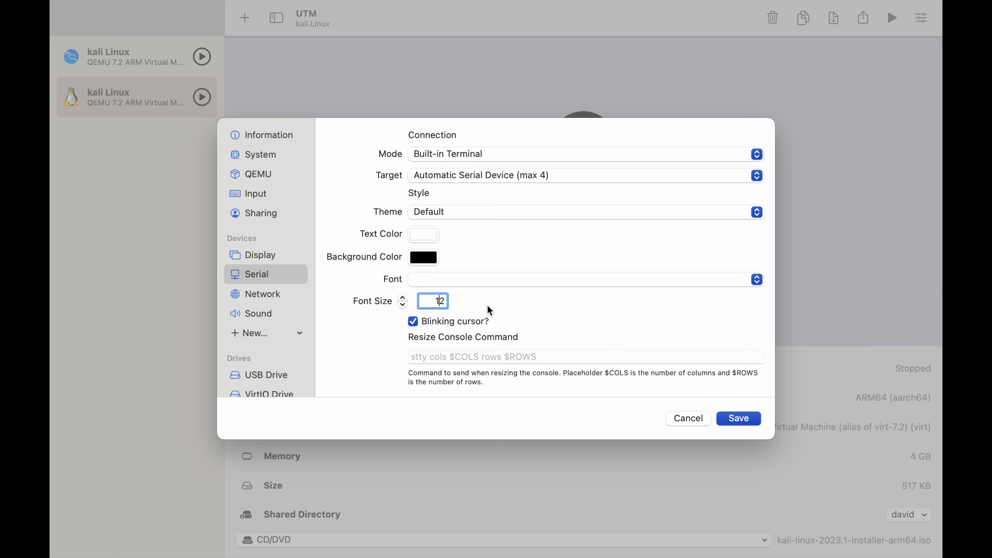
type("20")
scroll(574, 321, "down", 2)
left_click(740, 419)
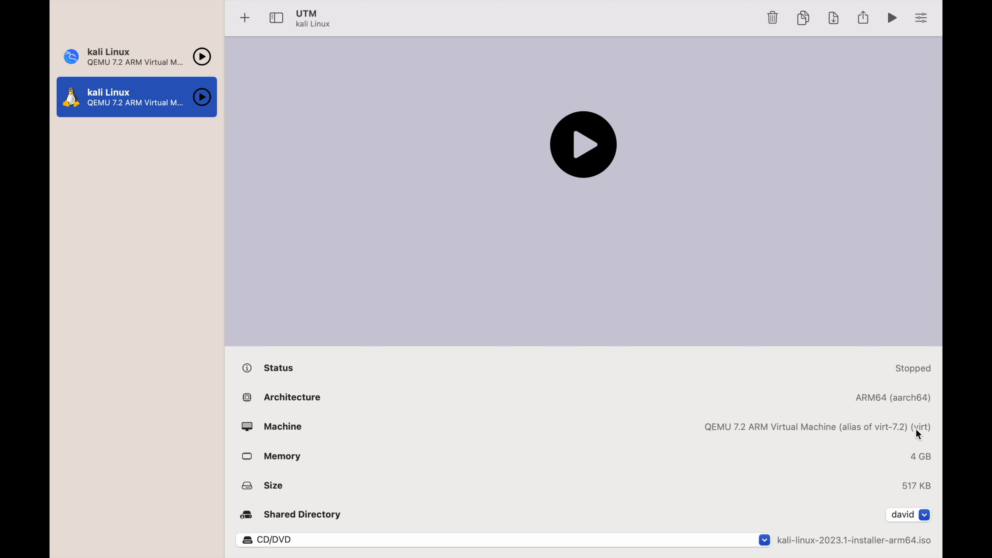
Step: Start the new Kali Linux virtual machine and boot the text-mode Install entry from the GRUB menu
left_click(892, 18)
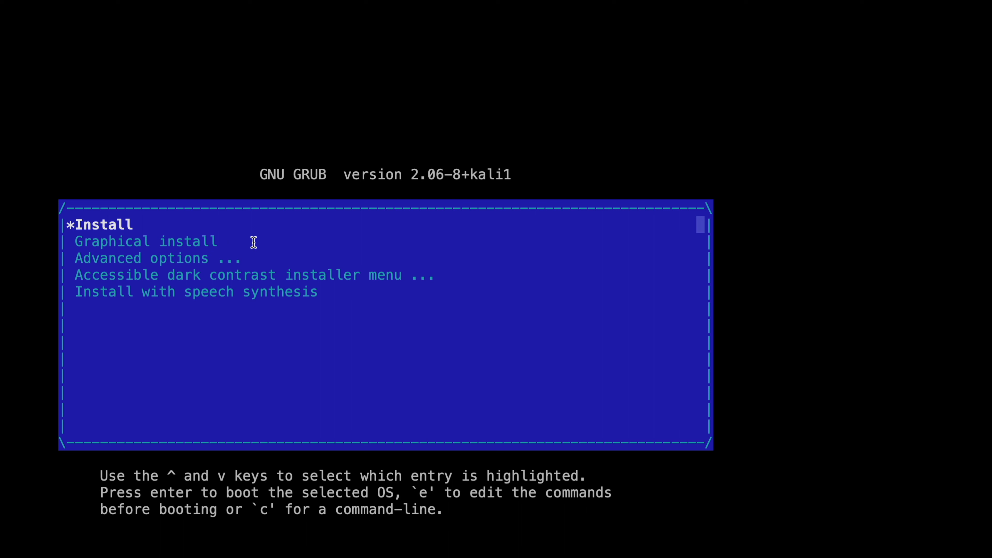
key("Down")
key("Down")
key("Down")
key("Down")
key("Up")
key("Up")
key("Up")
key("Up")
key("Return")
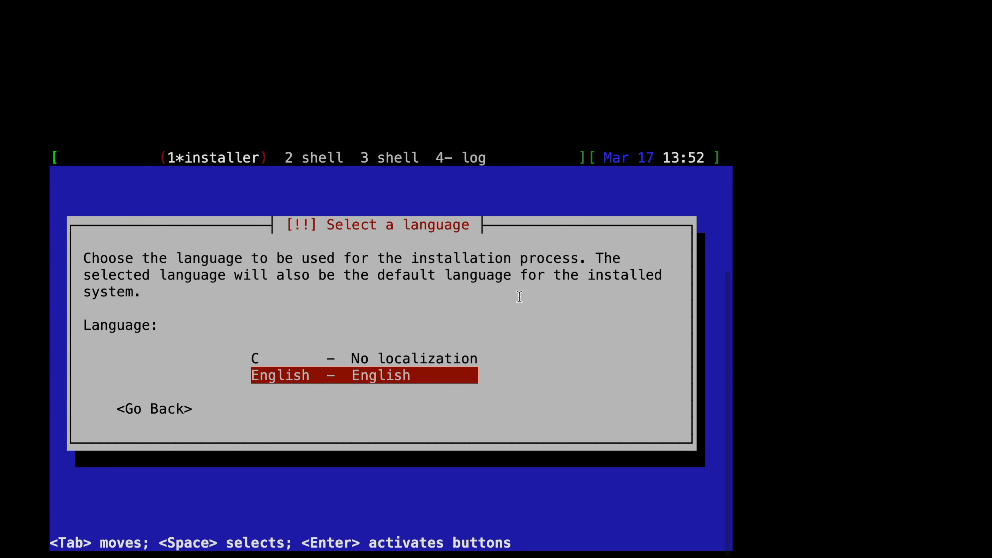
Step: Set the installer language to C (No localization) and choose Asia as the continent or region
key("Up")
key("Return")
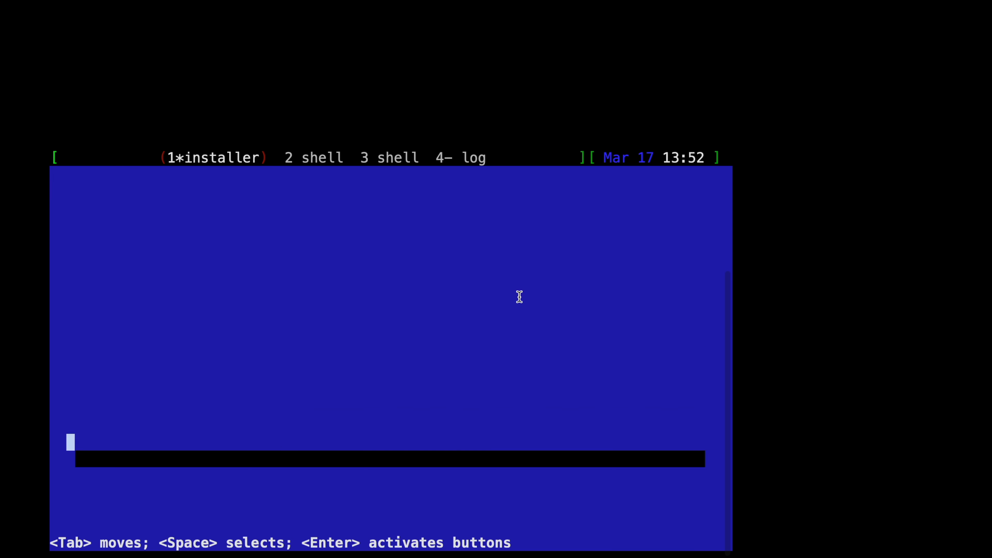
key("Down")
key("Down")
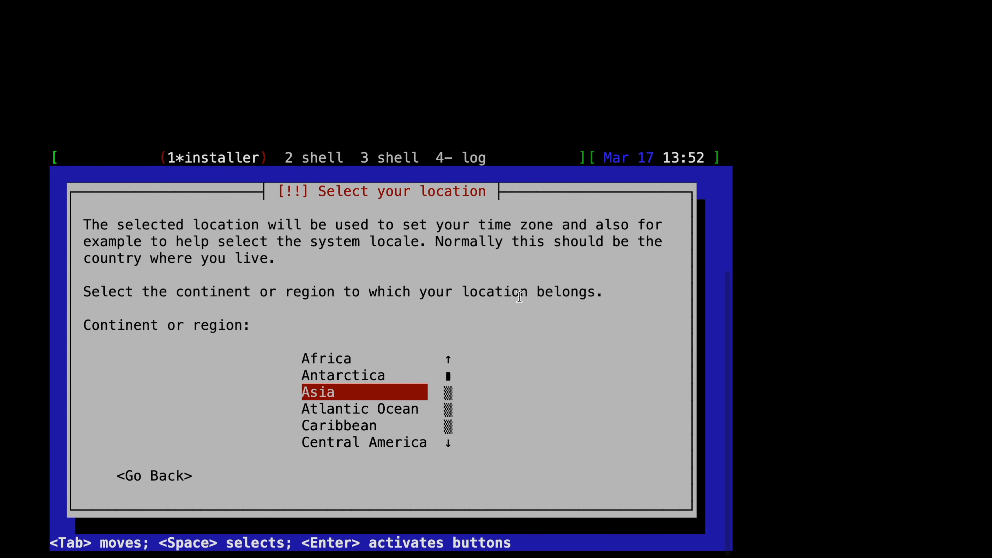
key("Return")
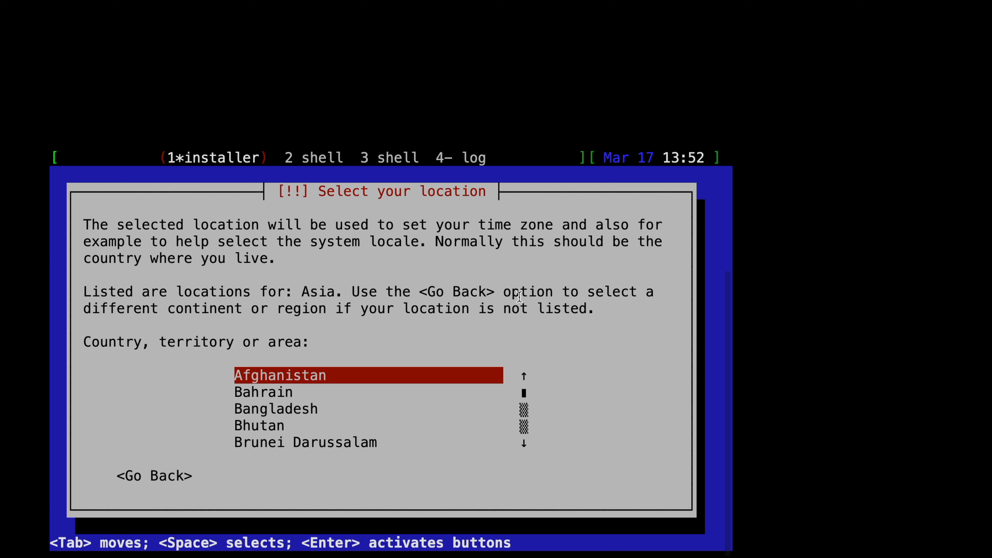
Step: Select India as the installation's country and accept American English as the keymap
key("Down")
key("Down")
key("Down")
key("Down")
key("Down")
key("Down")
key("Down")
key("Down")
key("Down")
key("Down")
key("Down")
key("Down")
key("Down")
key("Down")
key("Down")
key("Down")
key("Down")
key("Down")
key("Down")
key("Down")
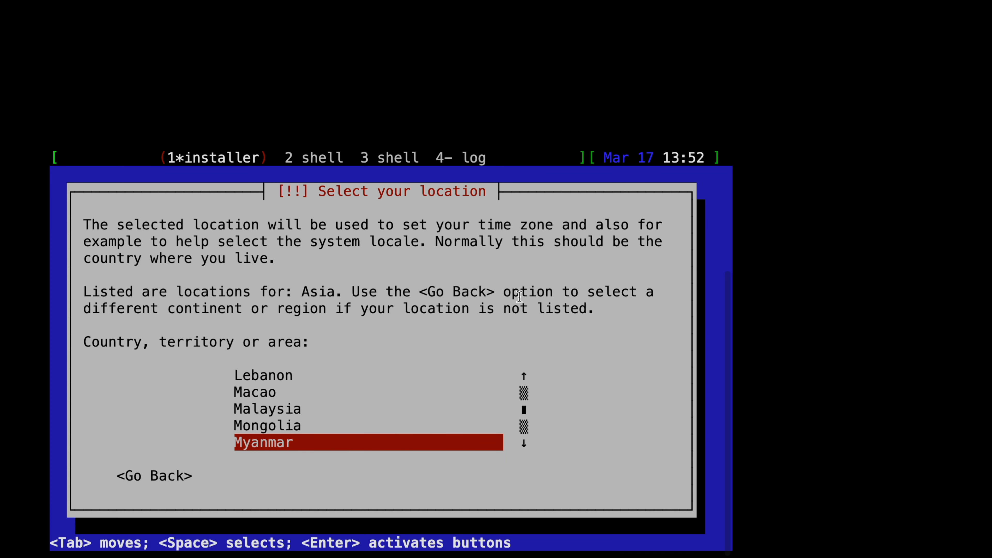
key("Up")
key("Up")
key("Up")
key("Up")
key("Up")
key("Up")
key("Up")
key("Up")
key("Up")
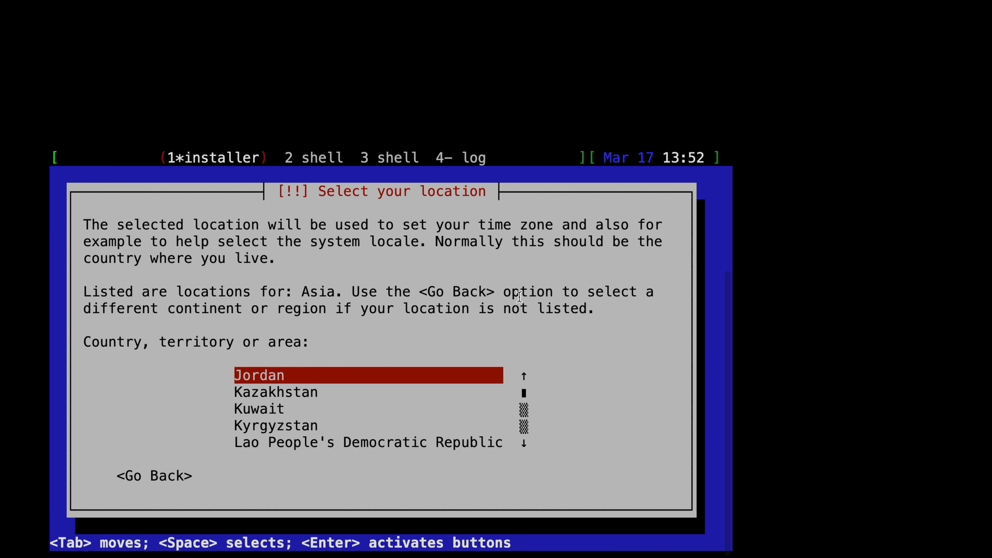
key("Up")
key("Up")
key("Up")
key("Up")
key("Up")
key("Up")
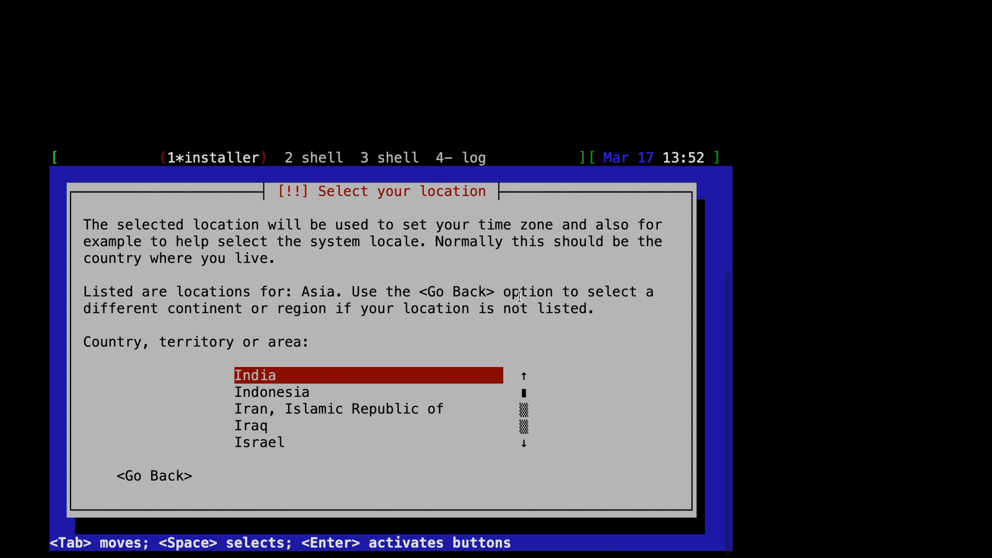
key("Up")
key("Down")
key("Return")
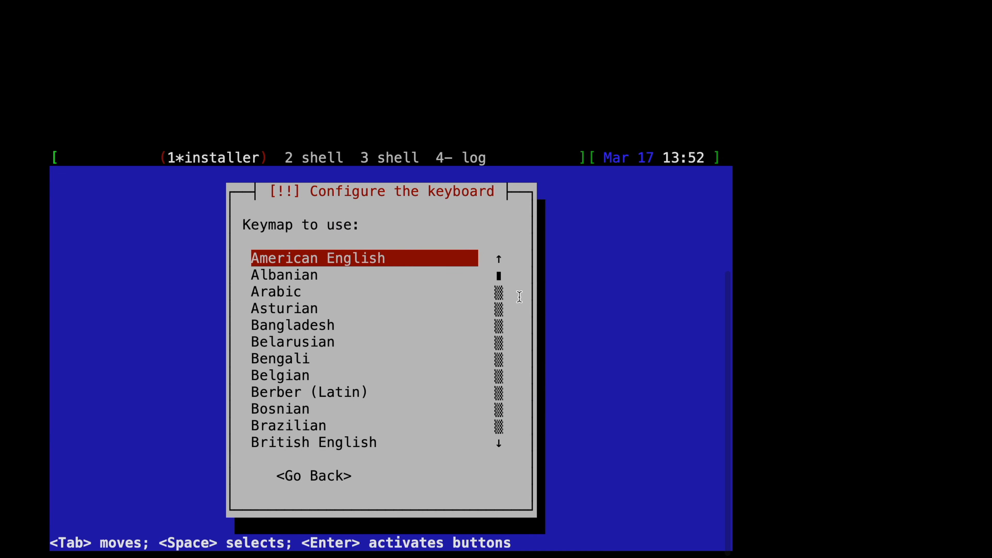
key("Return")
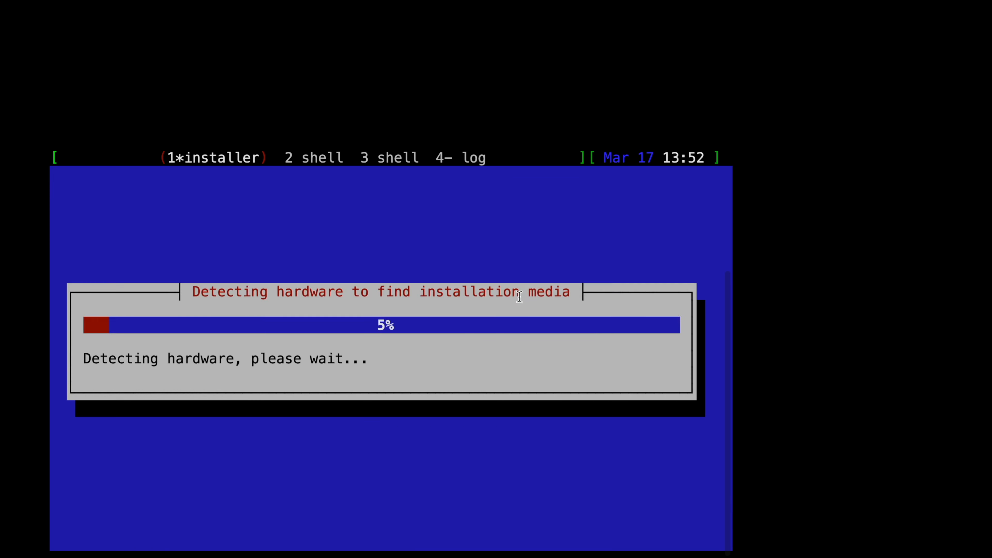